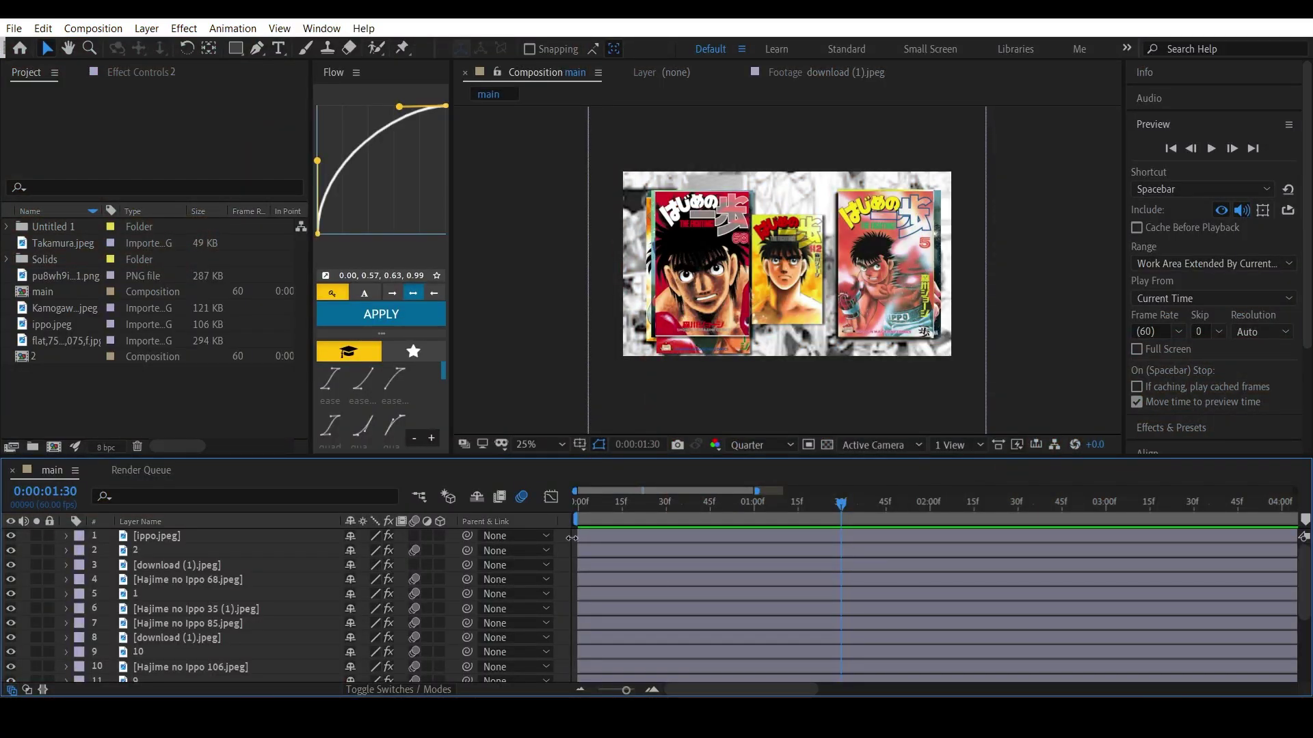
# Add a new camera layer to the main composition
pyautogui.rightClick(570, 348)
pyautogui.moveTo(608, 354)
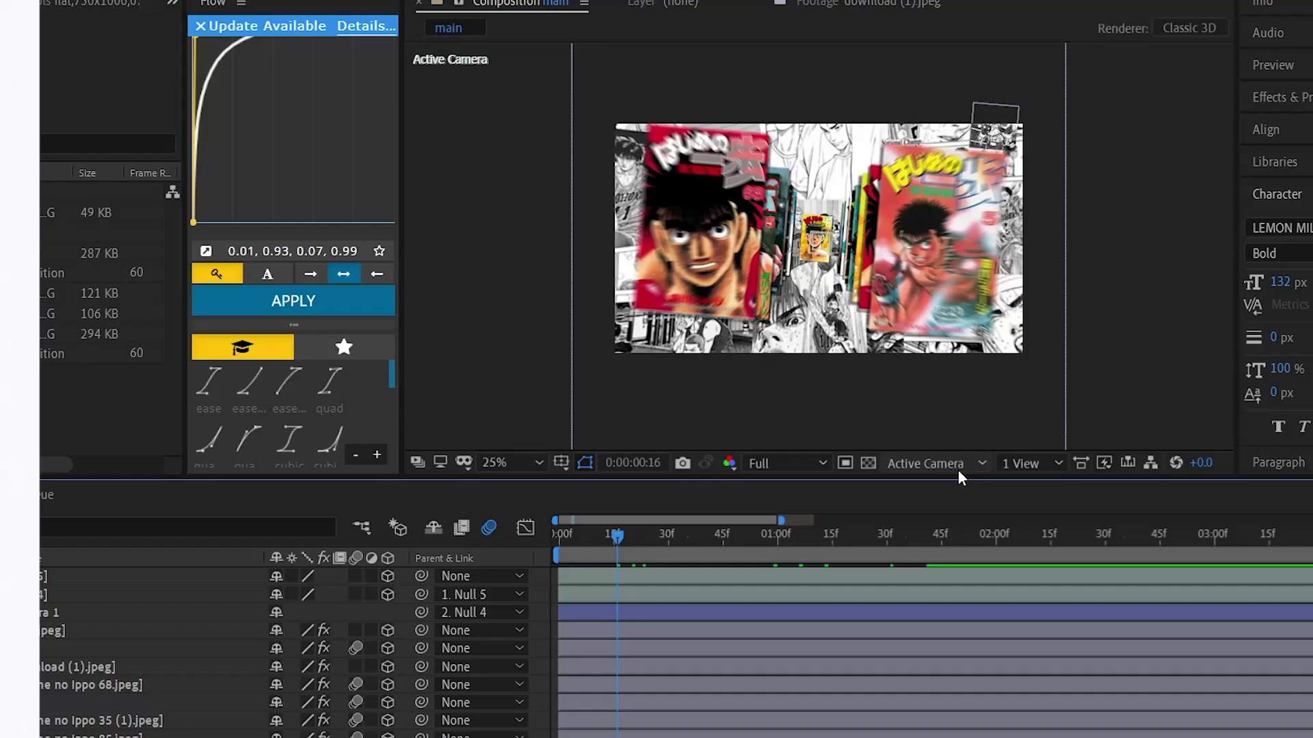
# Check the layer arrangement from the Top view and return to the Active Camera view
pyautogui.click(958, 465)
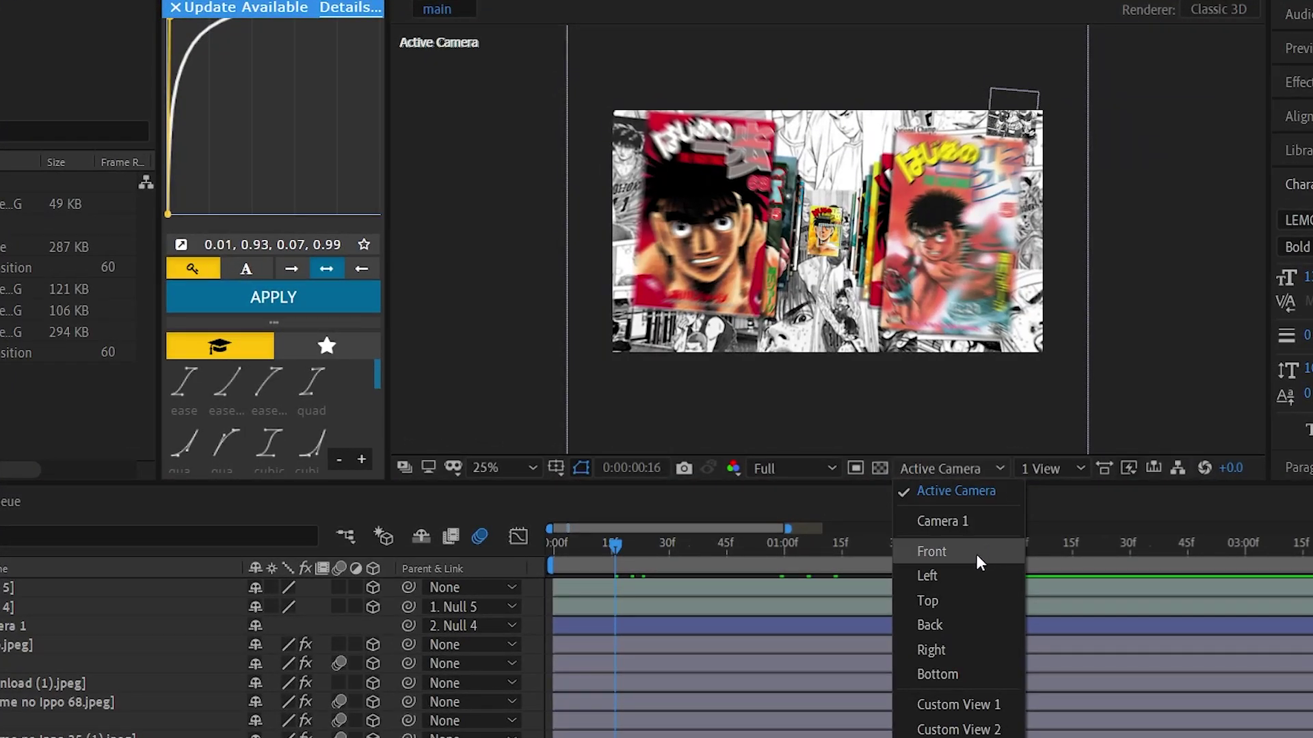
pyautogui.click(964, 601)
pyautogui.click(976, 484)
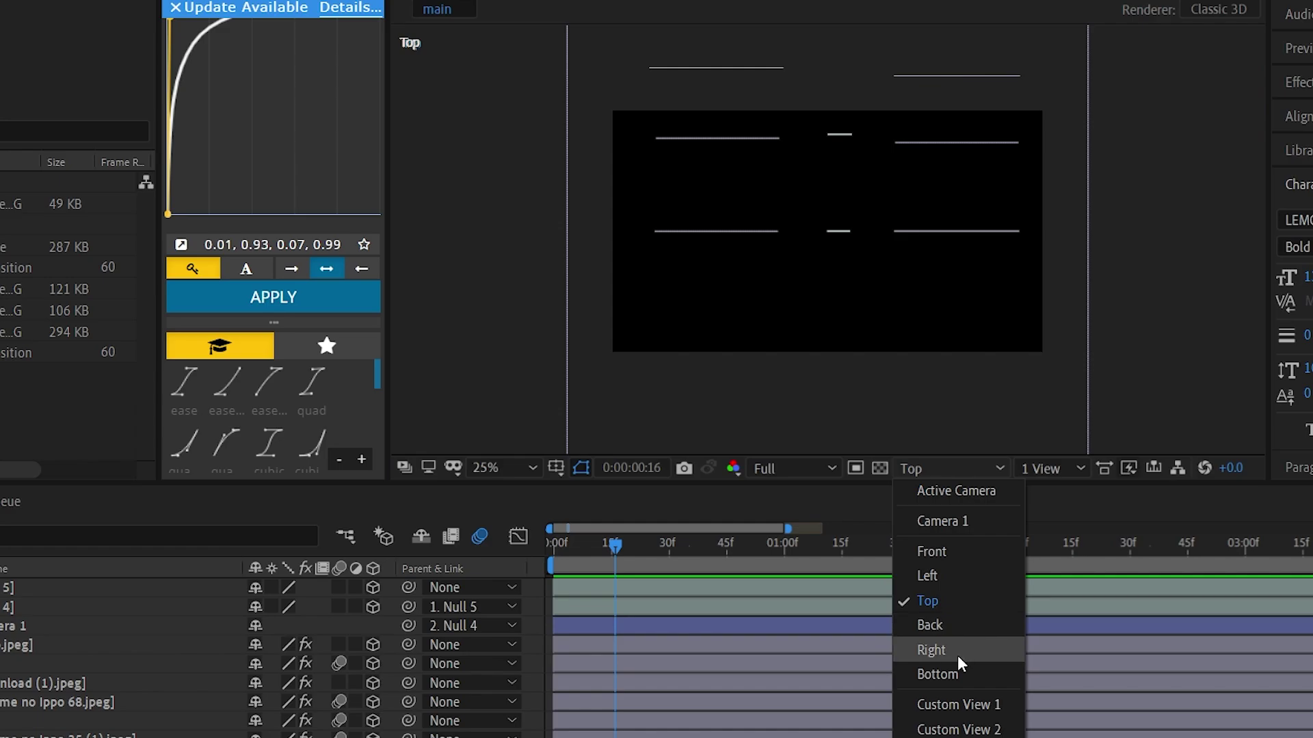
pyautogui.click(967, 490)
pyautogui.click(985, 469)
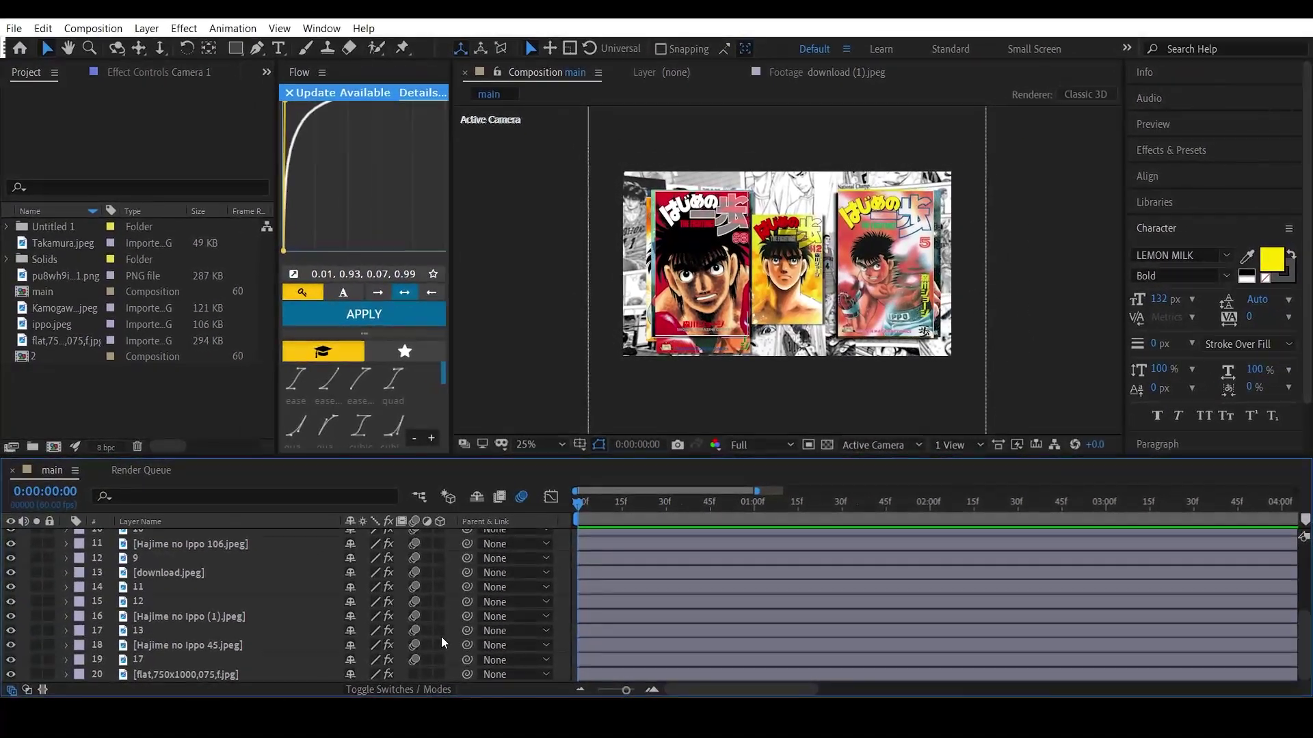
# Make every image layer in the main composition a 3D layer, including the manga panel background
pyautogui.scroll(3, 436, 643)
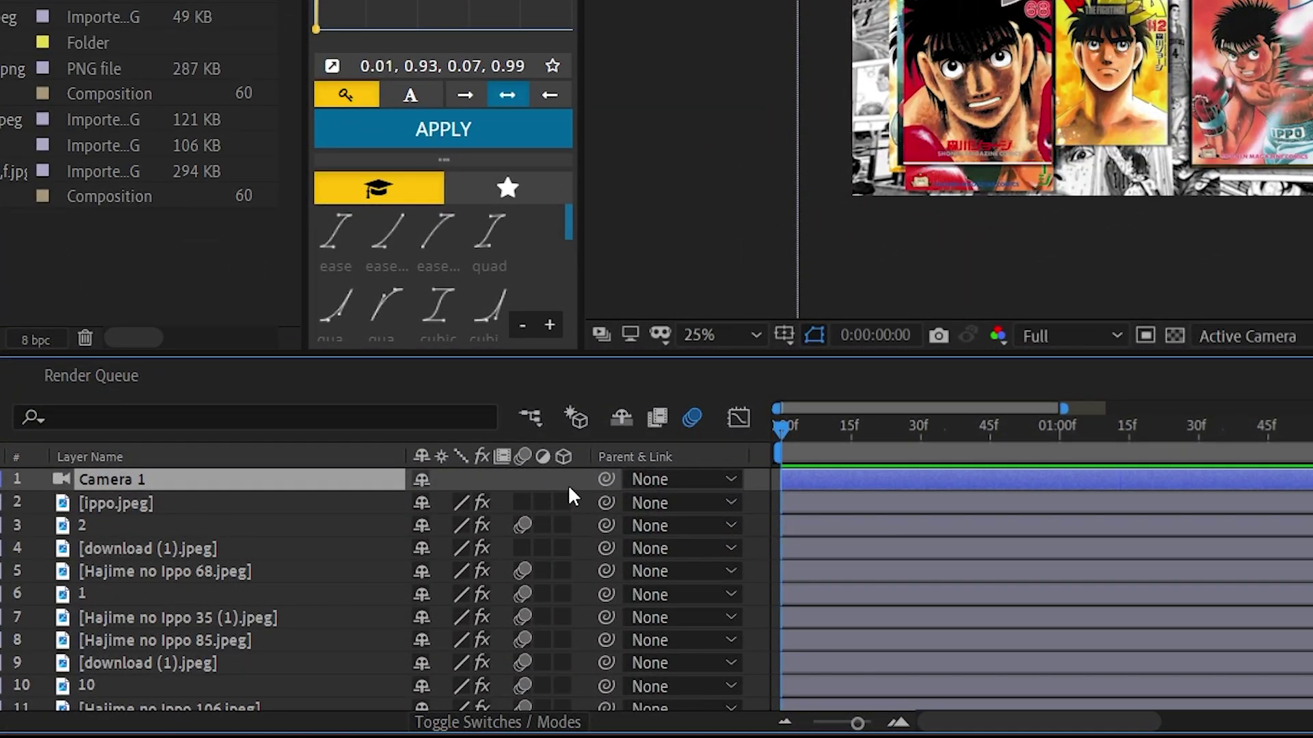
pyautogui.click(559, 530)
pyautogui.click(562, 551)
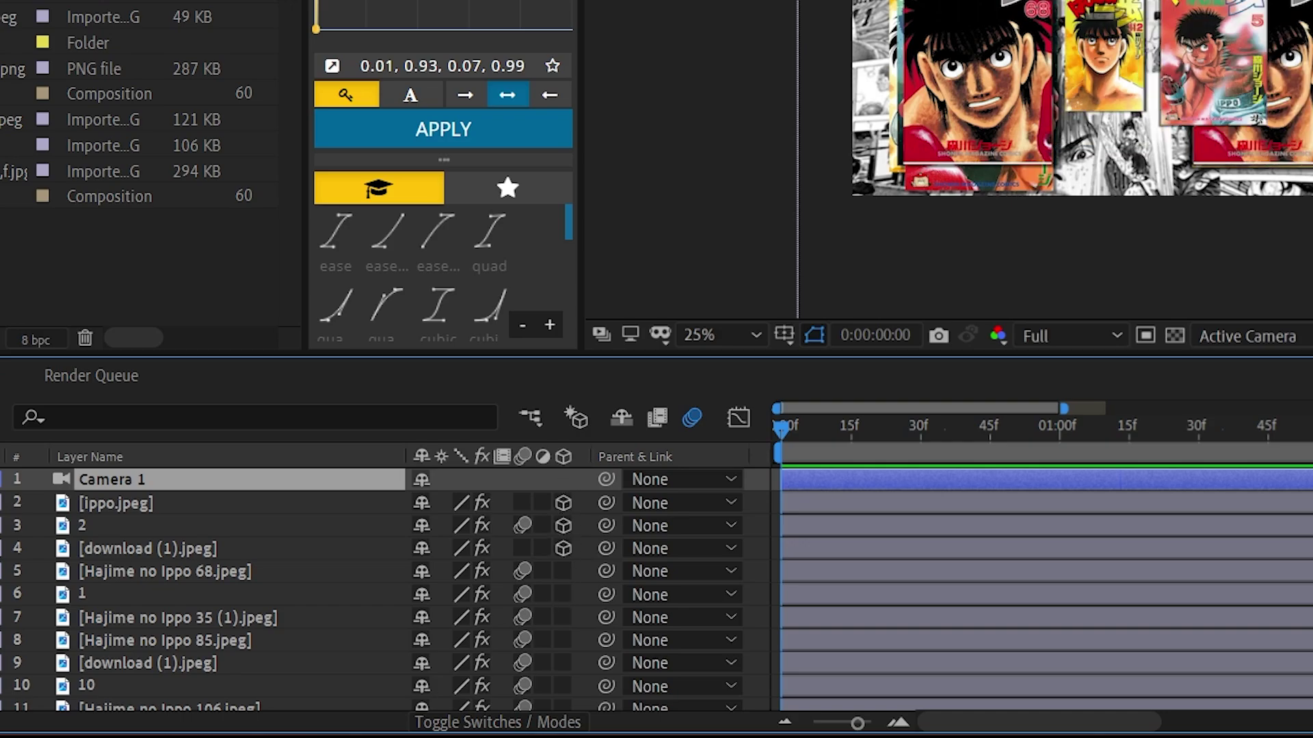
pyautogui.click(512, 724)
pyautogui.click(513, 724)
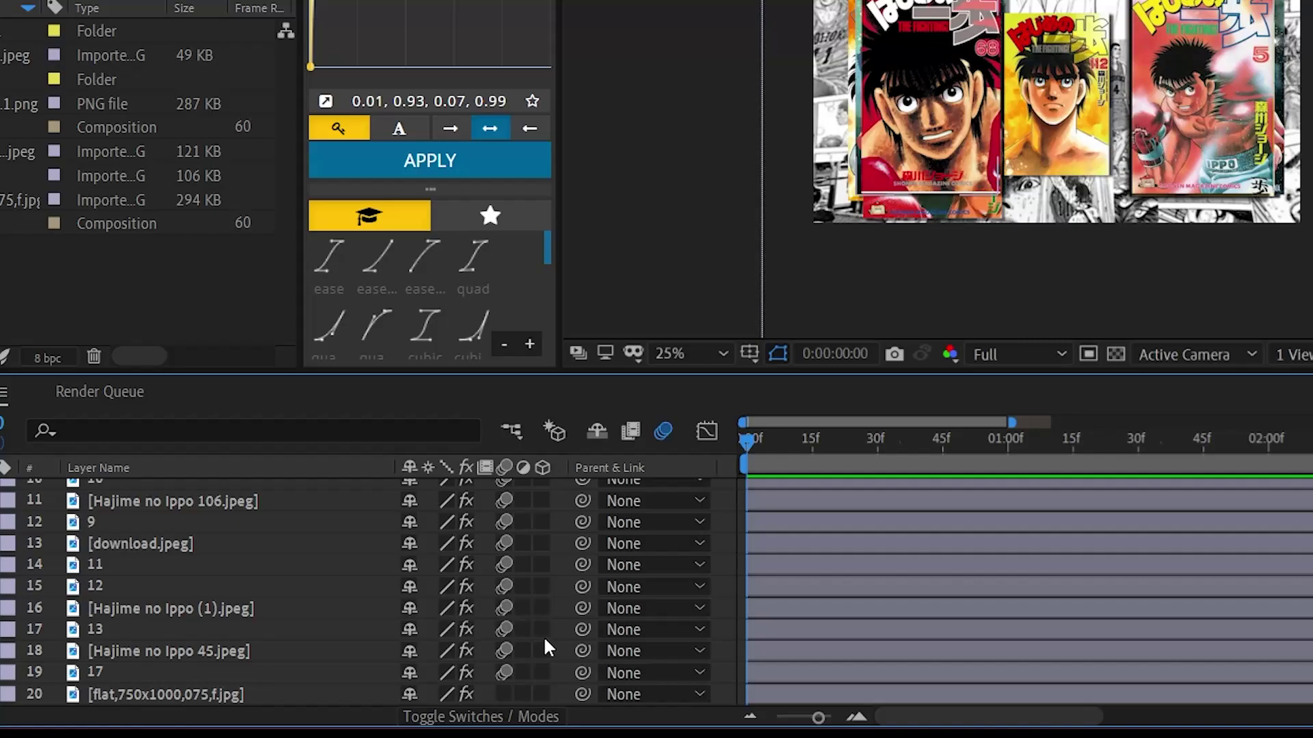
pyautogui.scroll(5, 545, 639)
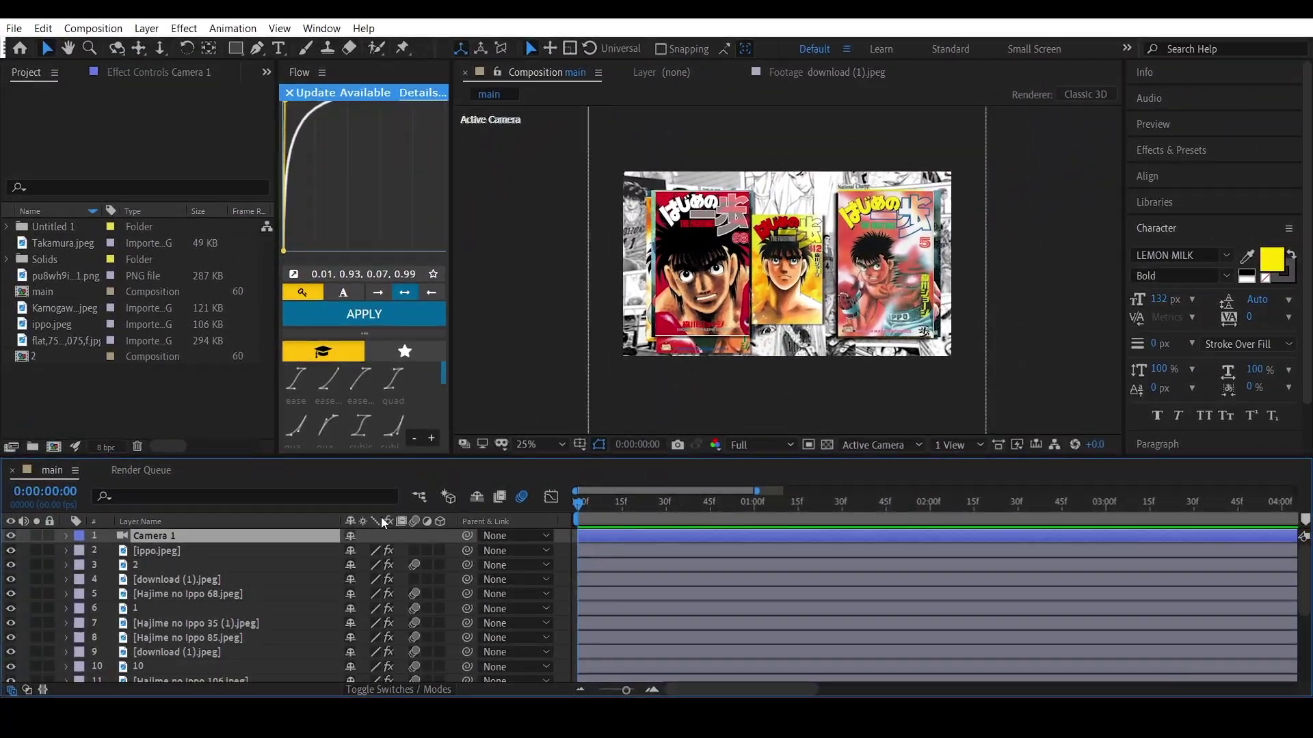
pyautogui.click(650, 579)
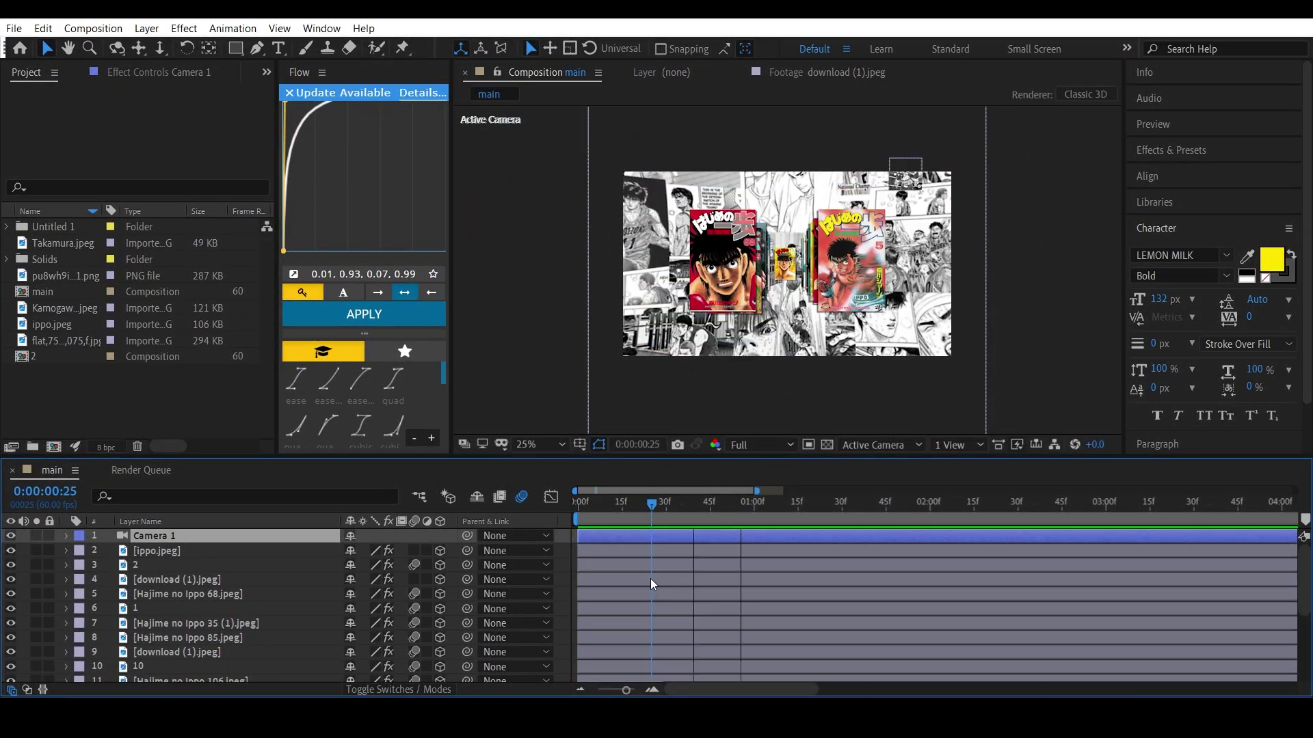
pyautogui.click(882, 443)
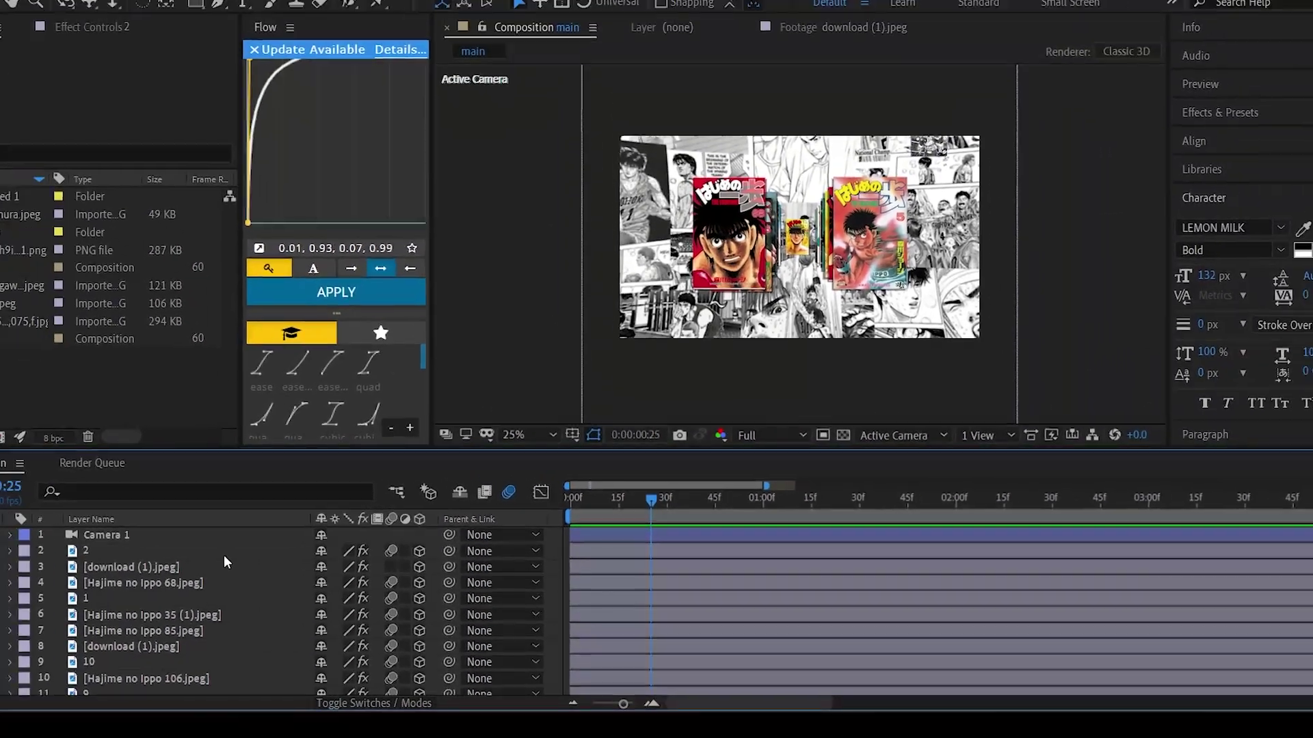
# Try shifting layer 2 along its X and Y Position values and undo the changes
pyautogui.click(41, 562)
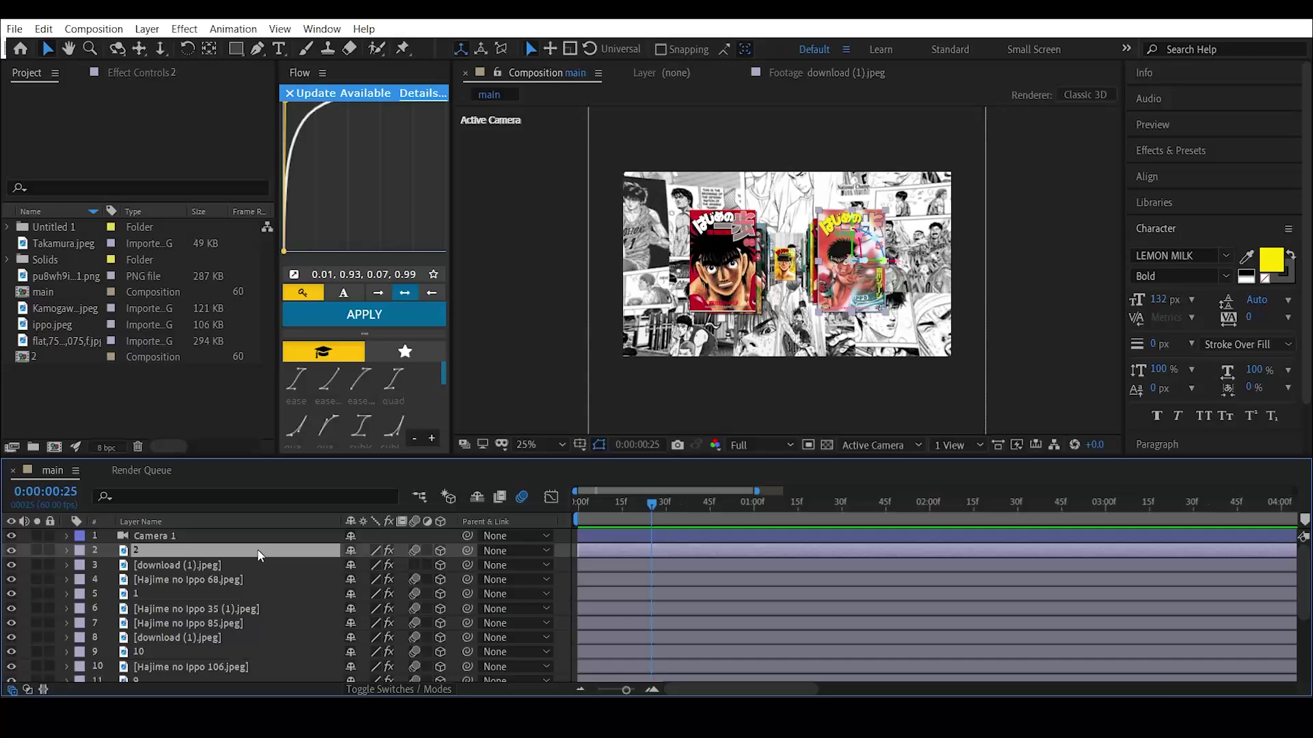
pyautogui.press('p')
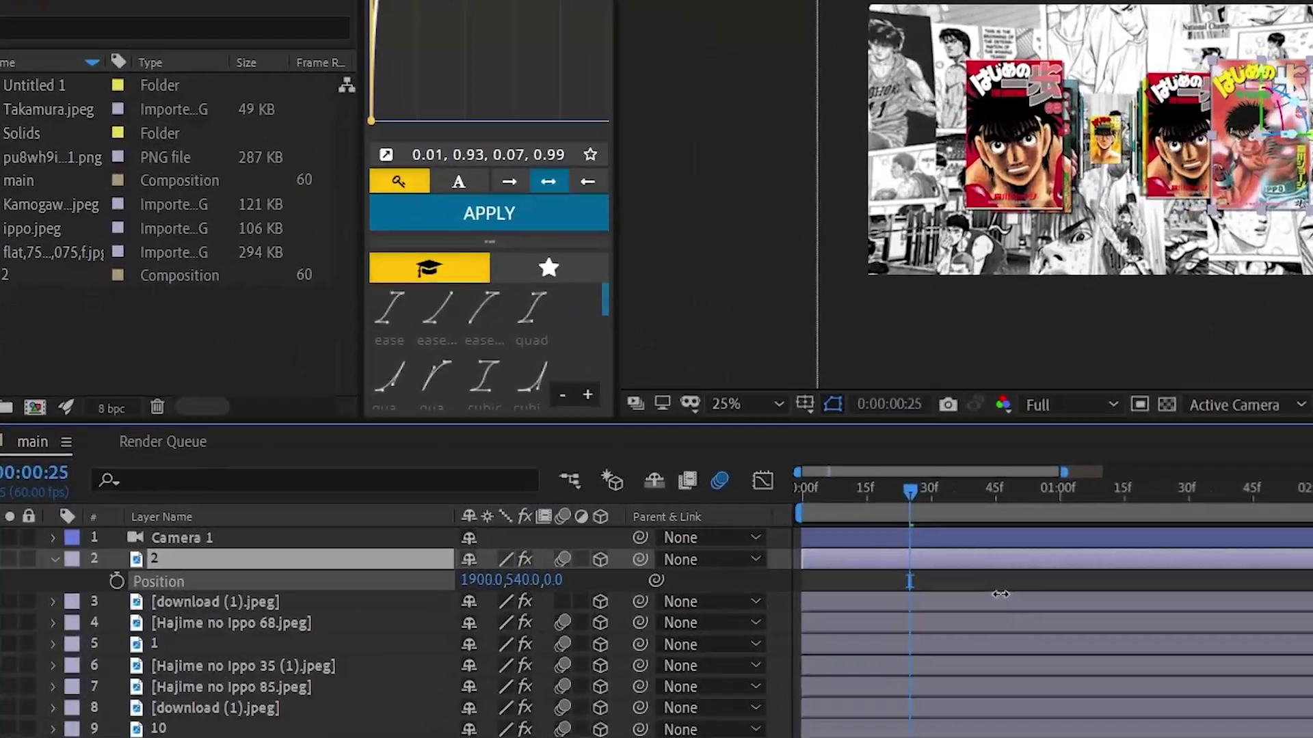
pyautogui.moveTo(1000, 594); pyautogui.dragTo(221, 646)
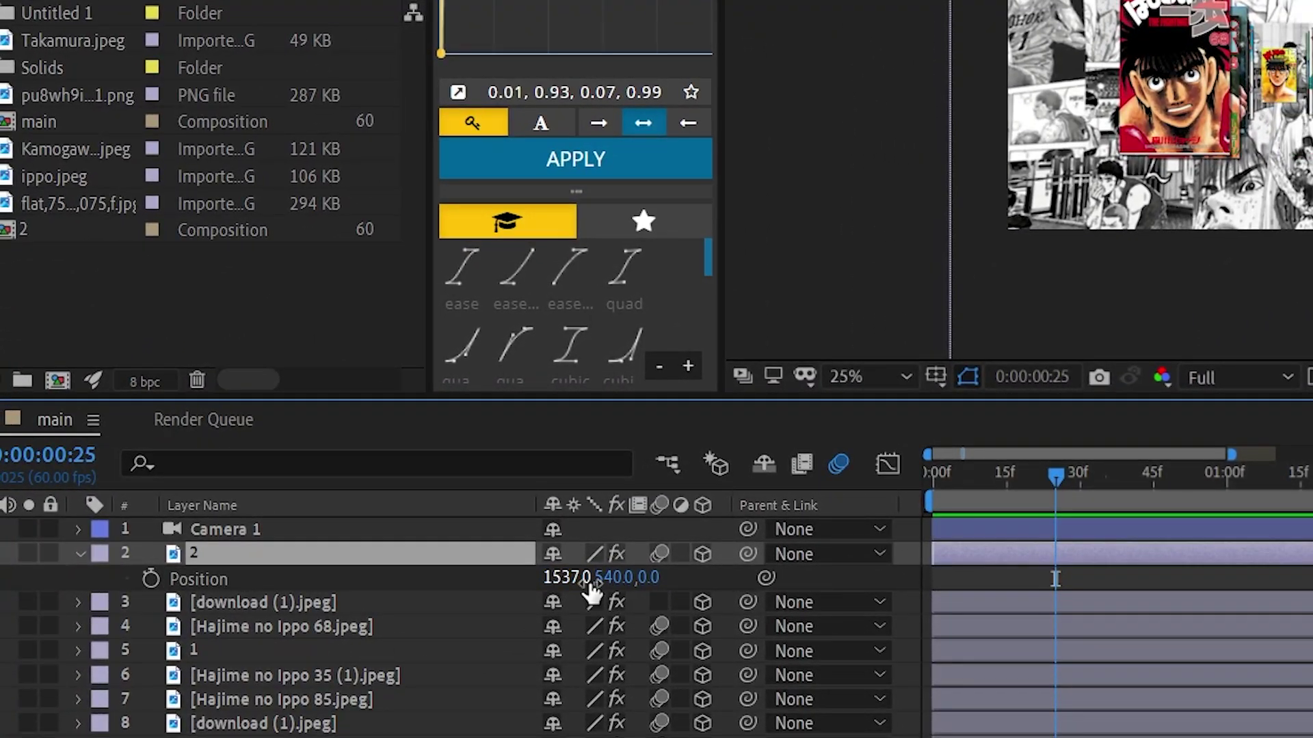
pyautogui.moveTo(590, 590); pyautogui.dragTo(567, 622)
pyautogui.moveTo(549, 492); pyautogui.dragTo(530, 735)
pyautogui.hotkey('ctrl', 'z')
pyautogui.moveTo(613, 584); pyautogui.dragTo(590, 448)
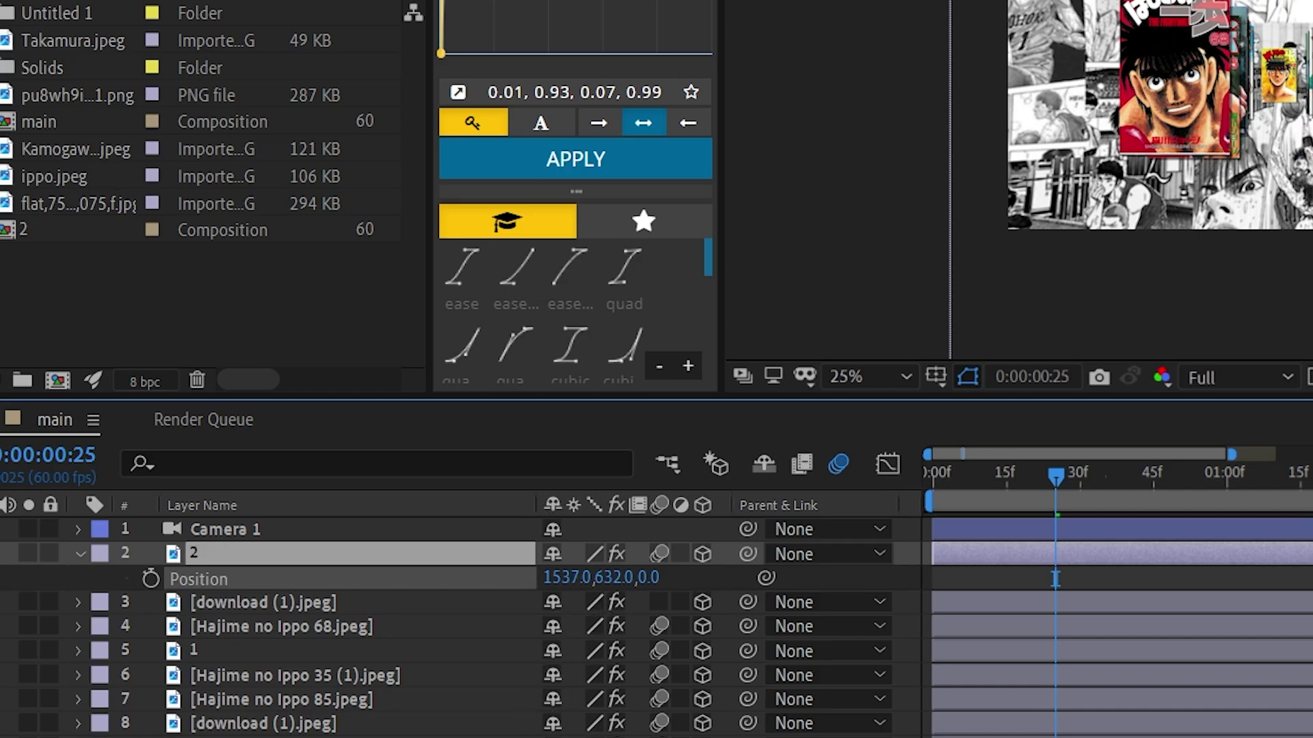
pyautogui.hotkey('ctrl', 'z')
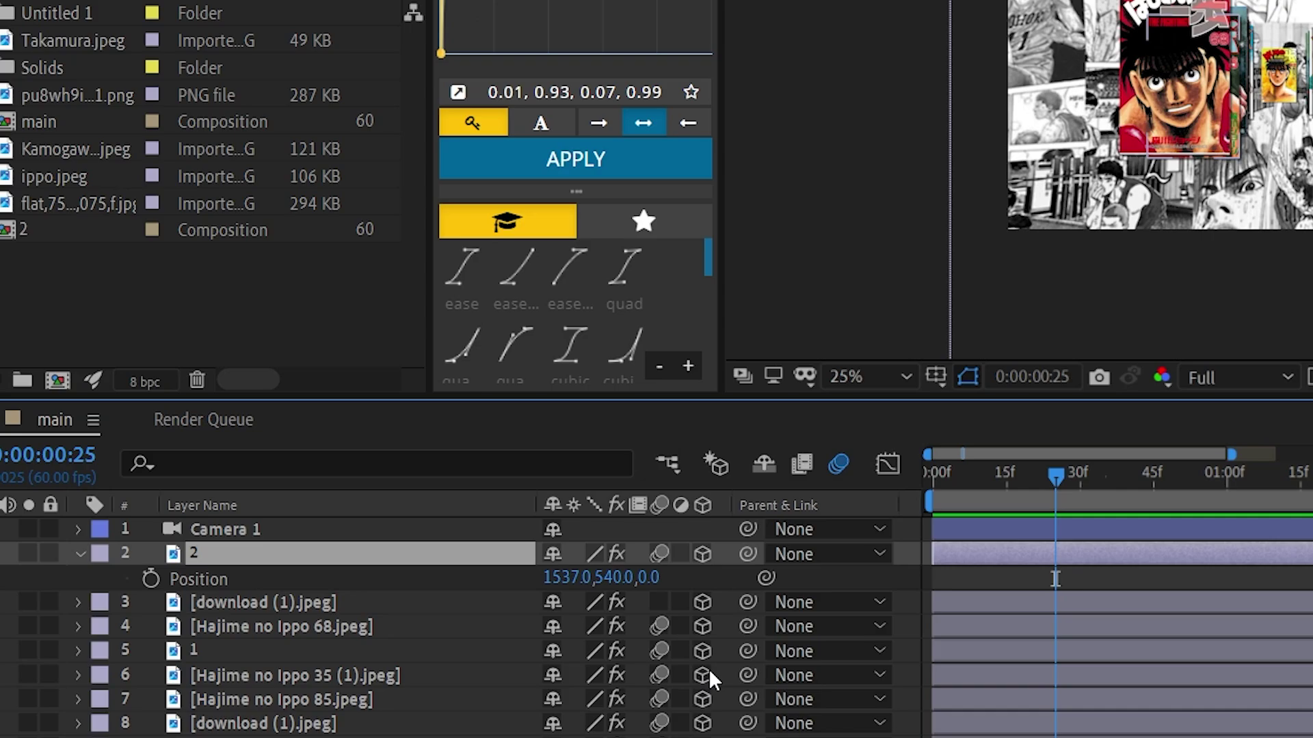
# Try pushing layer 2 back in depth to a Z Position of 389 and undo the move
pyautogui.moveTo(646, 578); pyautogui.dragTo(1196, 581)
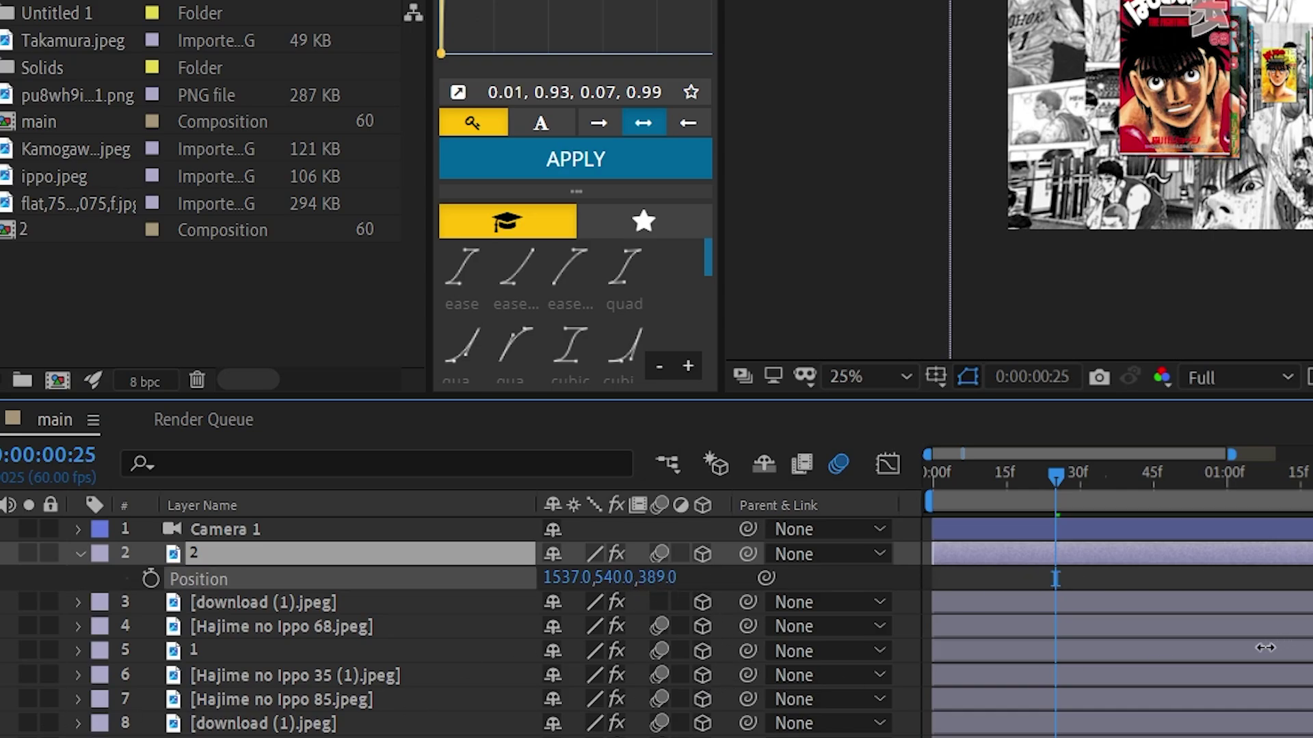
pyautogui.moveTo(1266, 647); pyautogui.dragTo(1265, 648)
pyautogui.hotkey('ctrl', 'z')
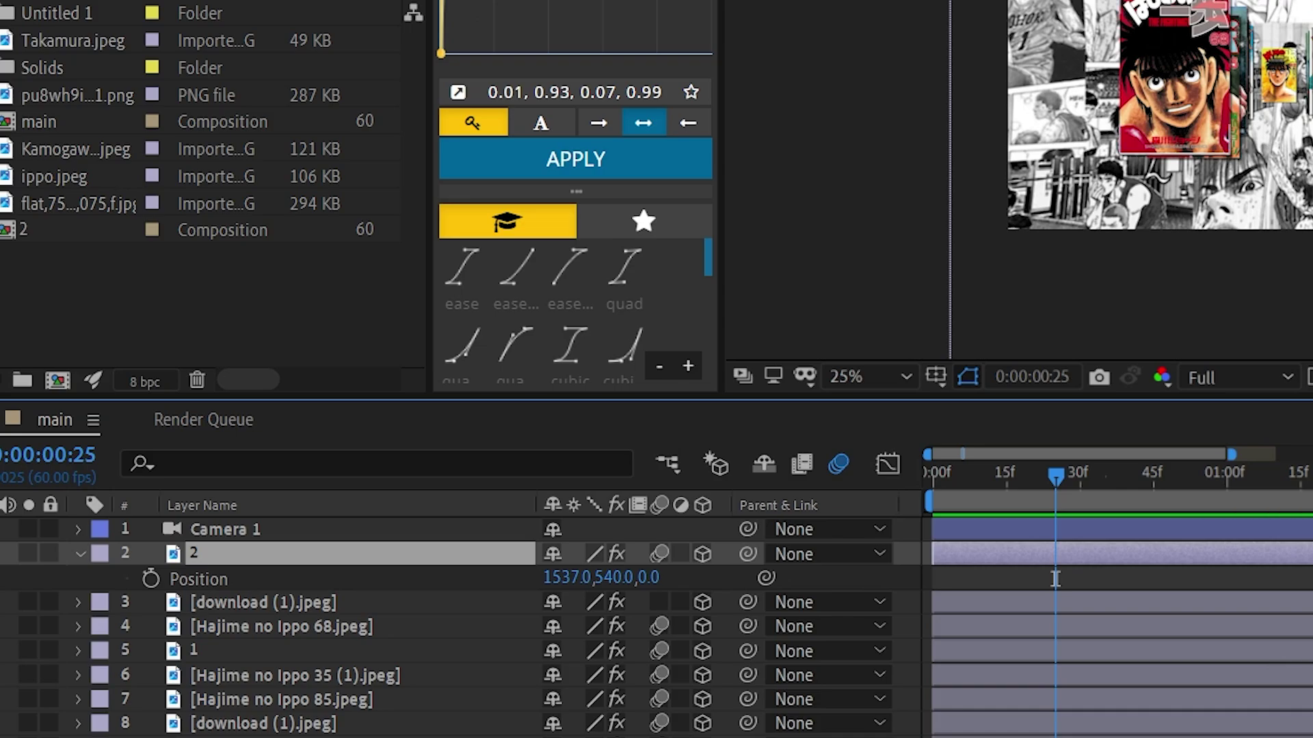
# Undo the removal of the ippo.jpeg layer and collapse the Position property of layer 2
pyautogui.hotkey('ctrl', 'z')
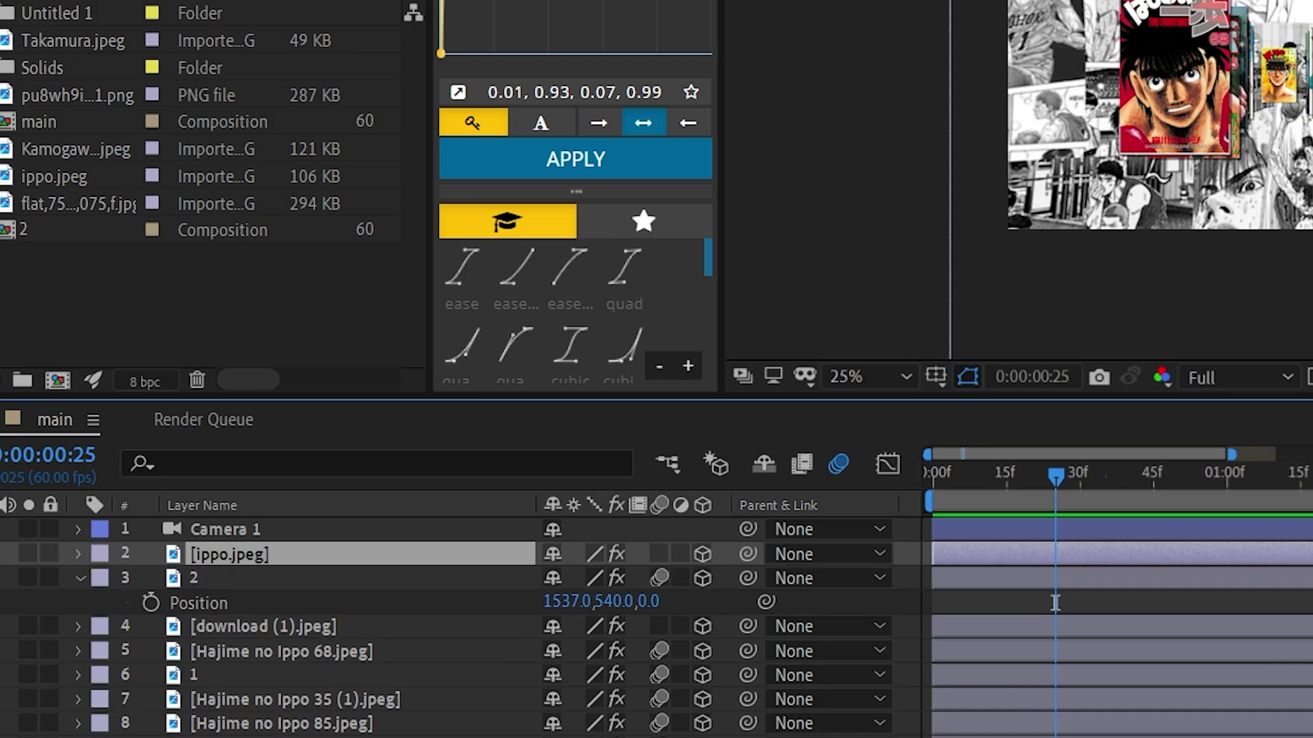
pyautogui.click(201, 582)
pyautogui.press('p')
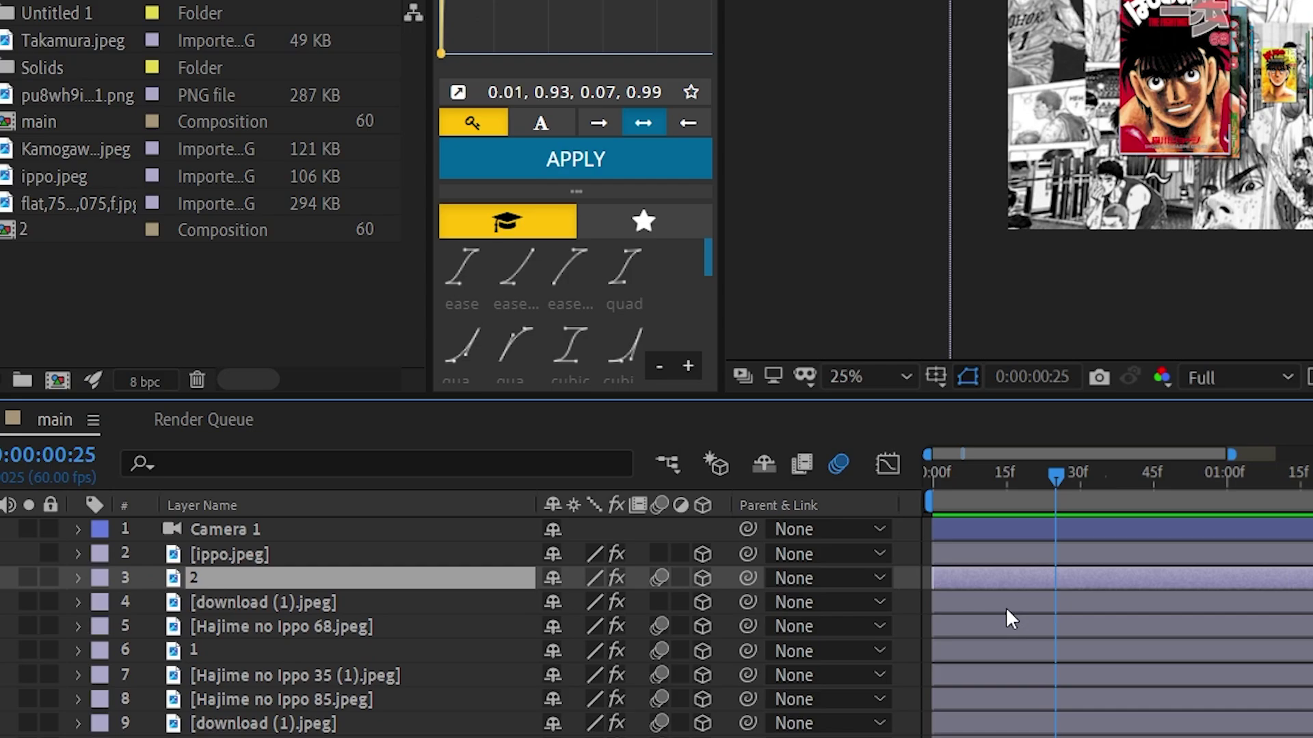
# Add a null object with the current time at the first frame and parent Camera 1 to the null
pyautogui.moveTo(1026, 488); pyautogui.dragTo(861, 583)
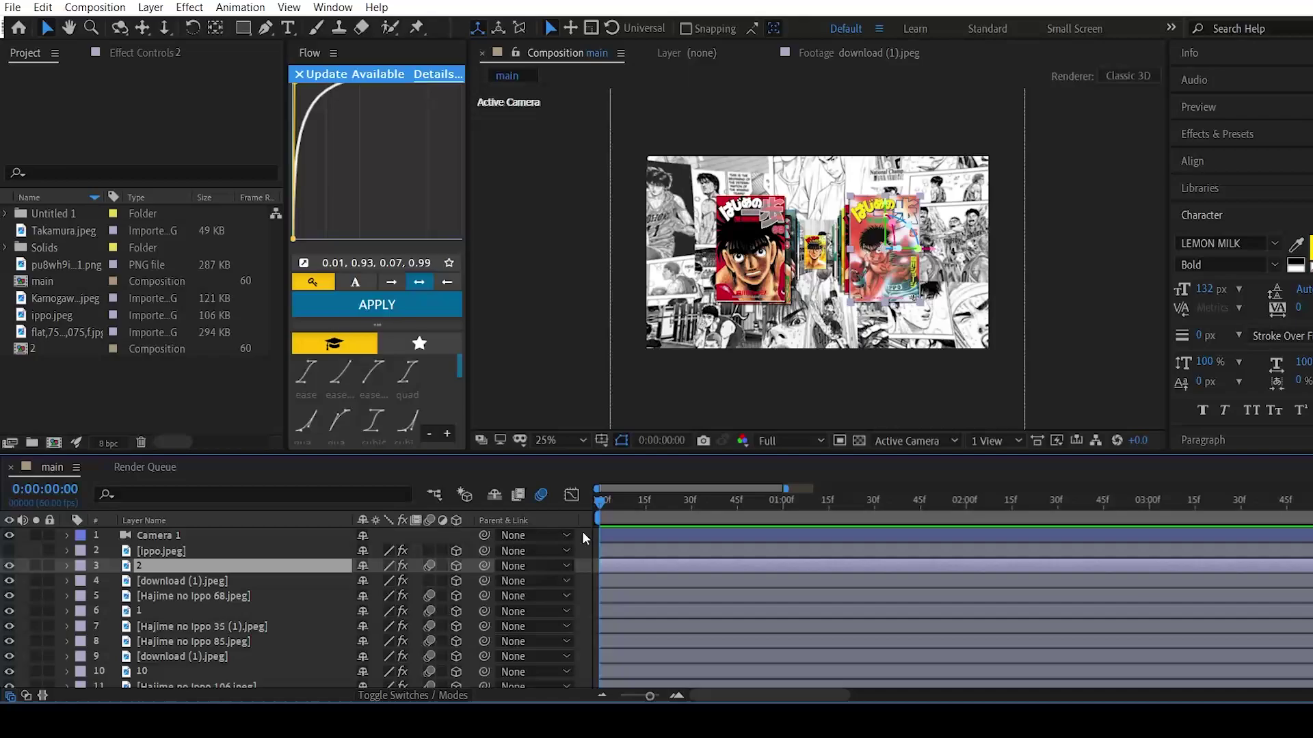
pyautogui.rightClick(582, 532)
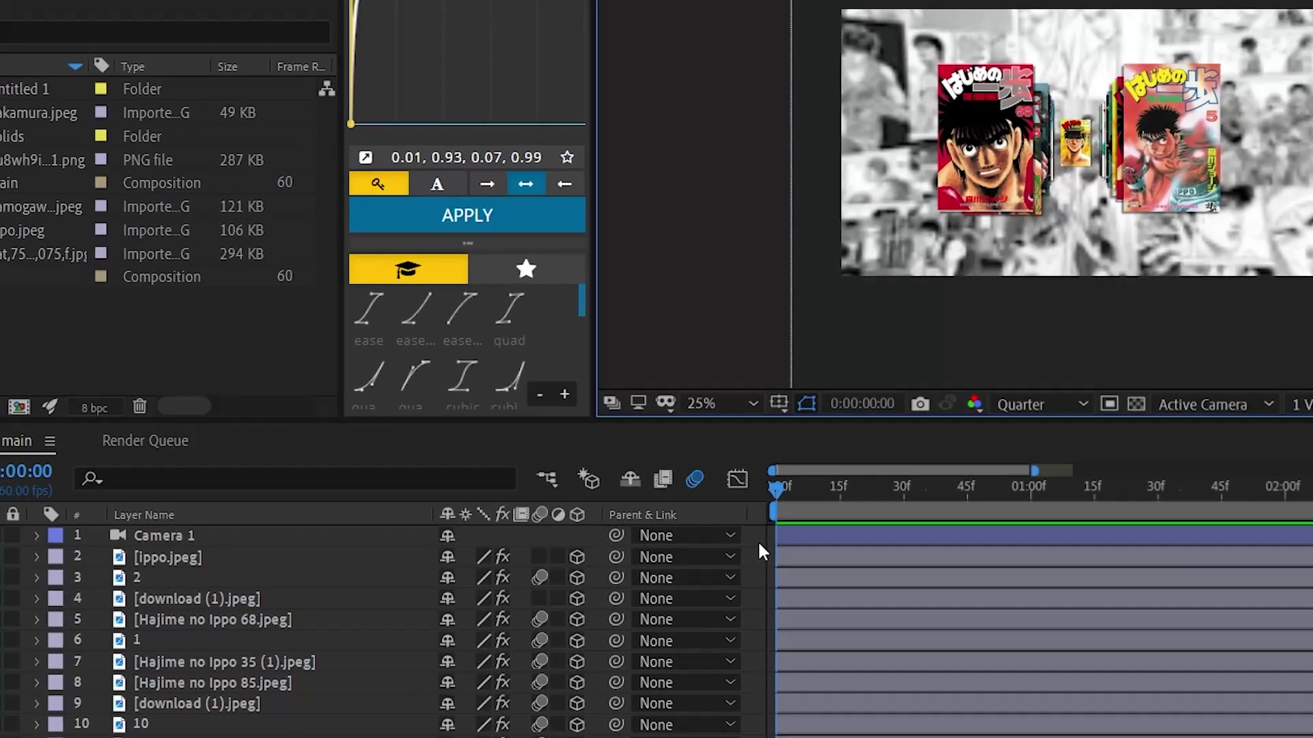
pyautogui.rightClick(767, 547)
pyautogui.moveTo(820, 272)
pyautogui.click(1077, 499)
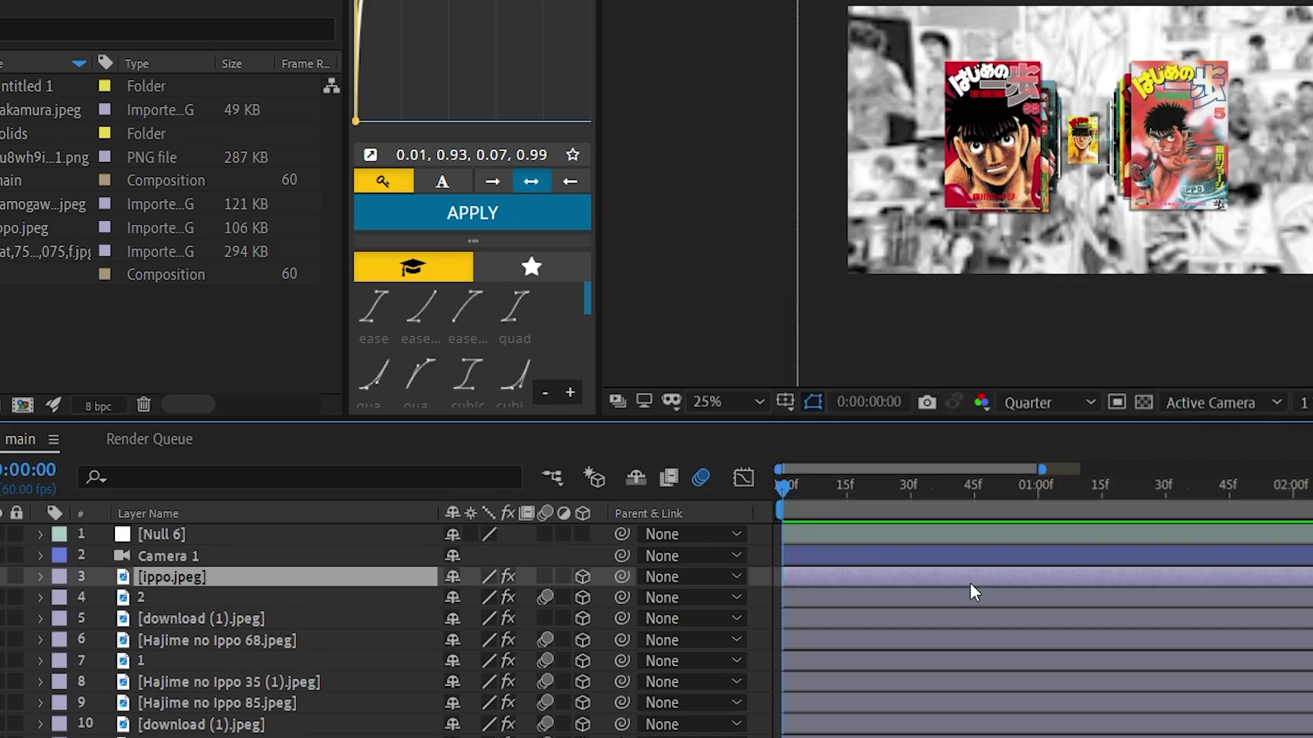
pyautogui.moveTo(614, 551); pyautogui.dragTo(200, 534)
# Separate the null's Position into individual dimensions, make the null a 3D layer and show its position properties
pyautogui.click(851, 533)
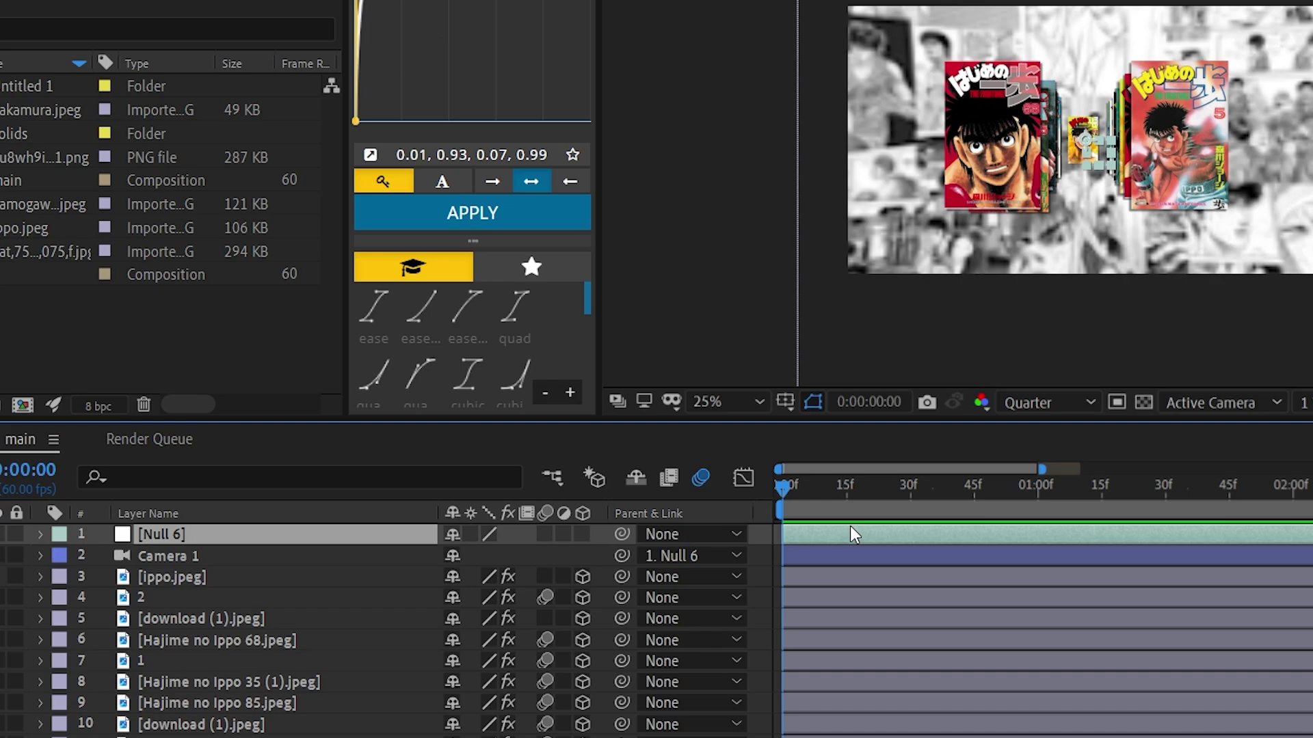
pyautogui.press('p')
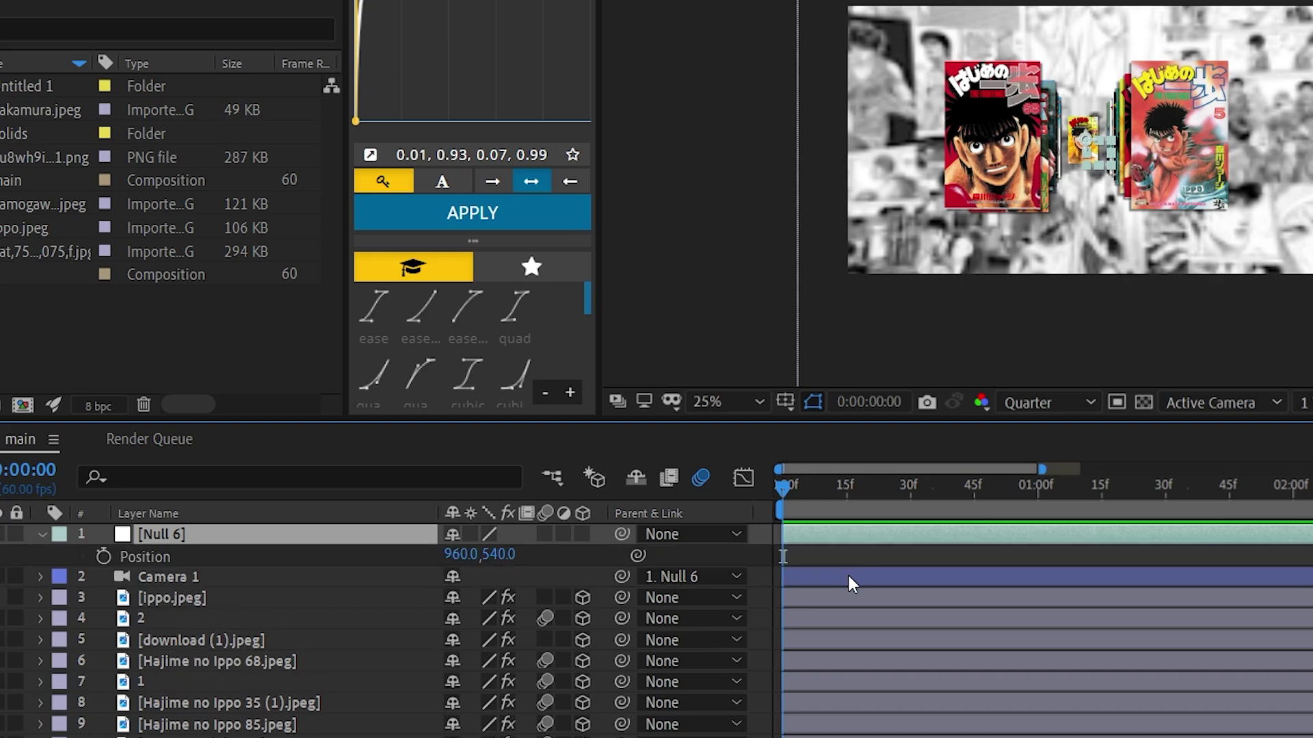
pyautogui.rightClick(162, 552)
pyautogui.click(281, 311)
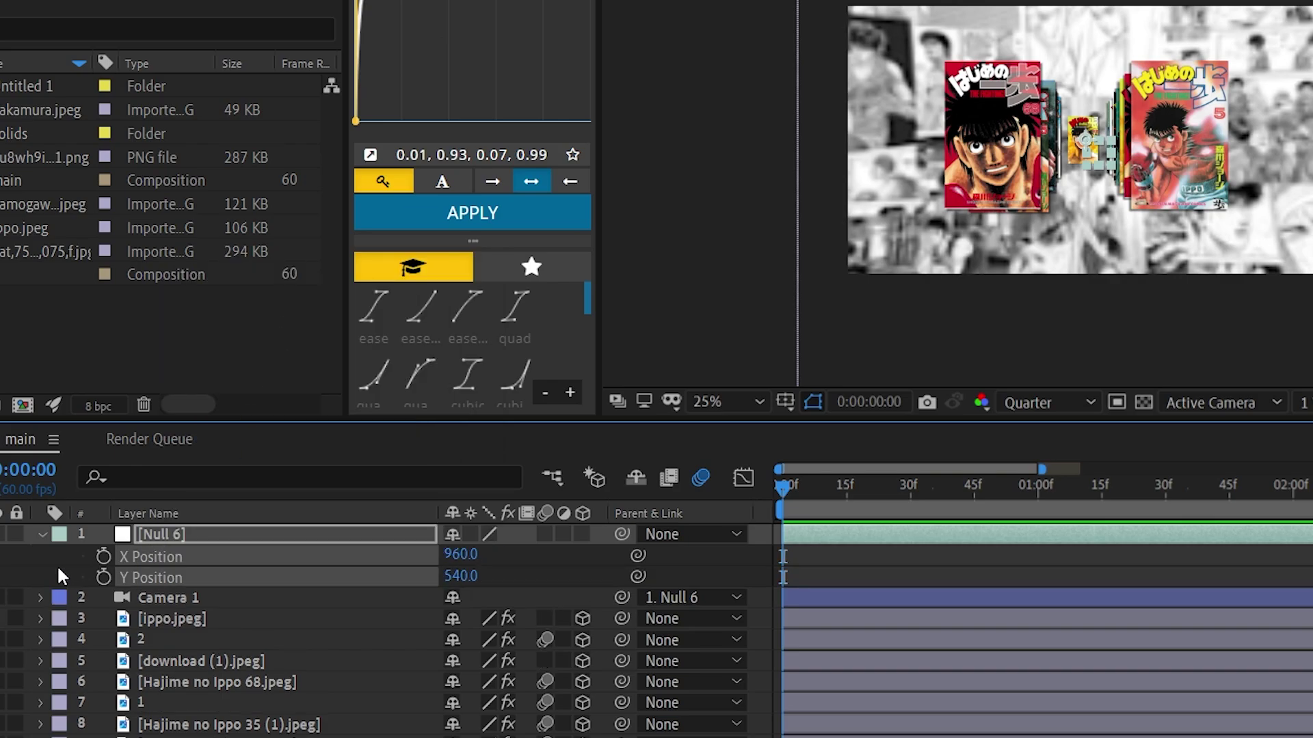
pyautogui.click(585, 541)
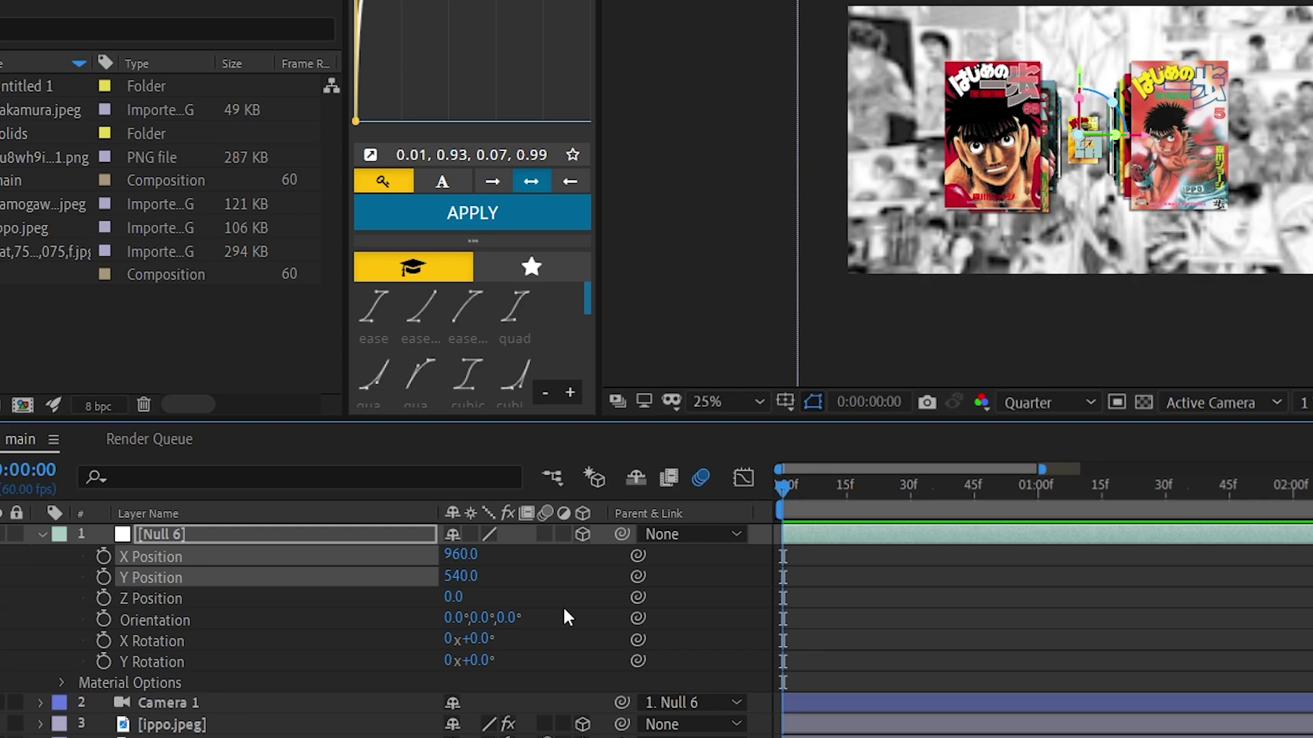
pyautogui.press('p')
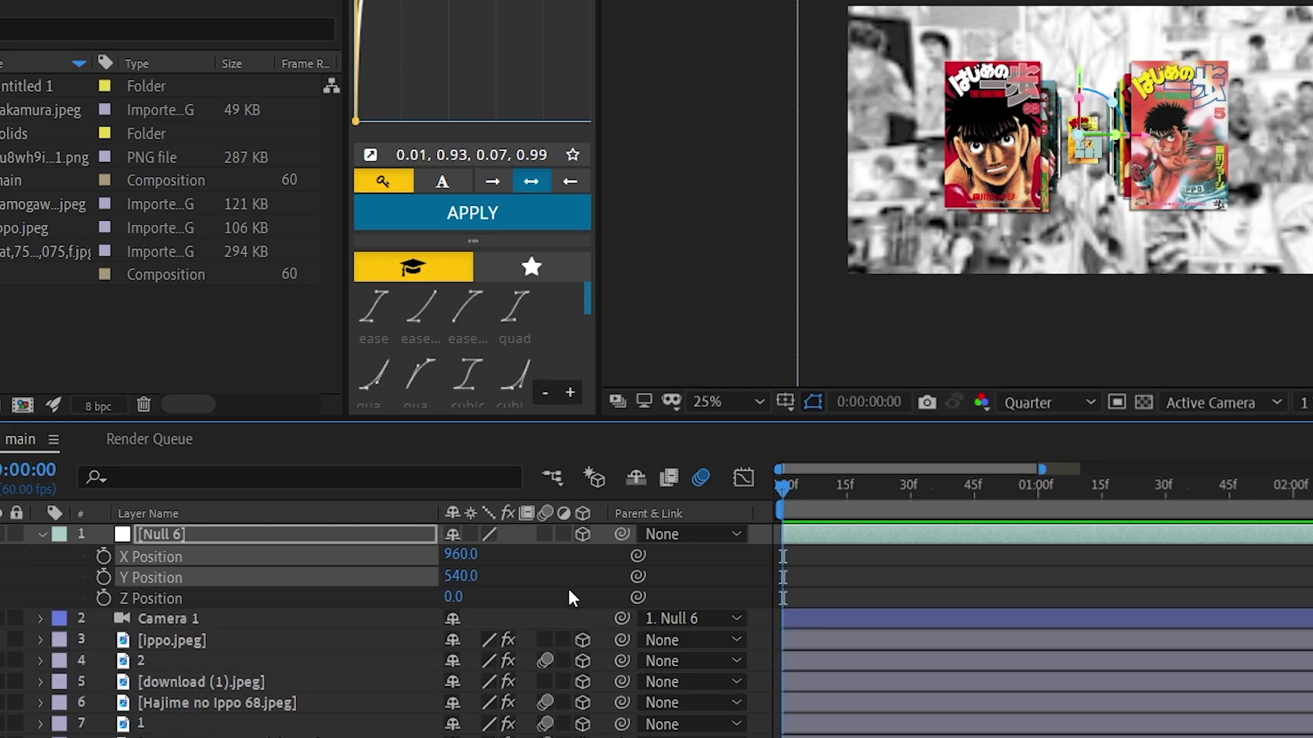
pyautogui.click(568, 590)
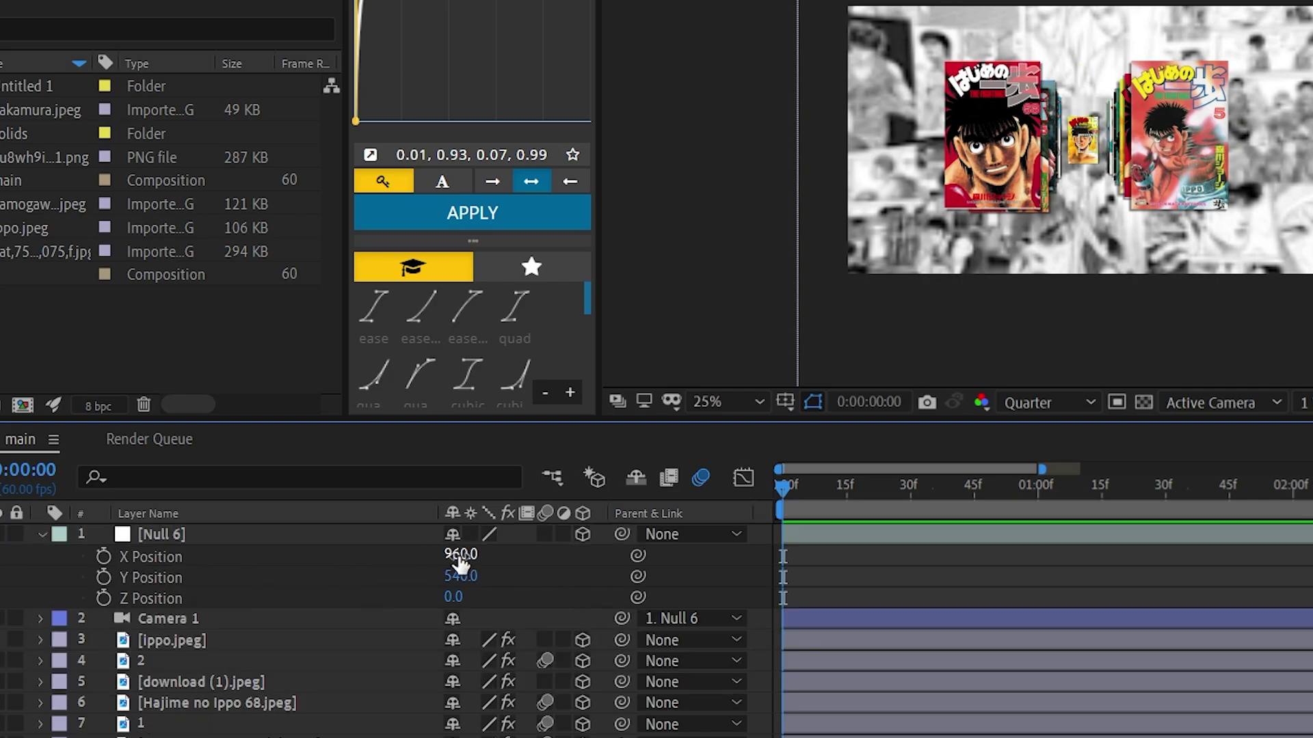
# Test the null's X and Z Position values and set a Z Position keyframe of 0 at the first frame
pyautogui.moveTo(460, 564); pyautogui.dragTo(610, 587)
pyautogui.moveTo(454, 597); pyautogui.dragTo(568, 623)
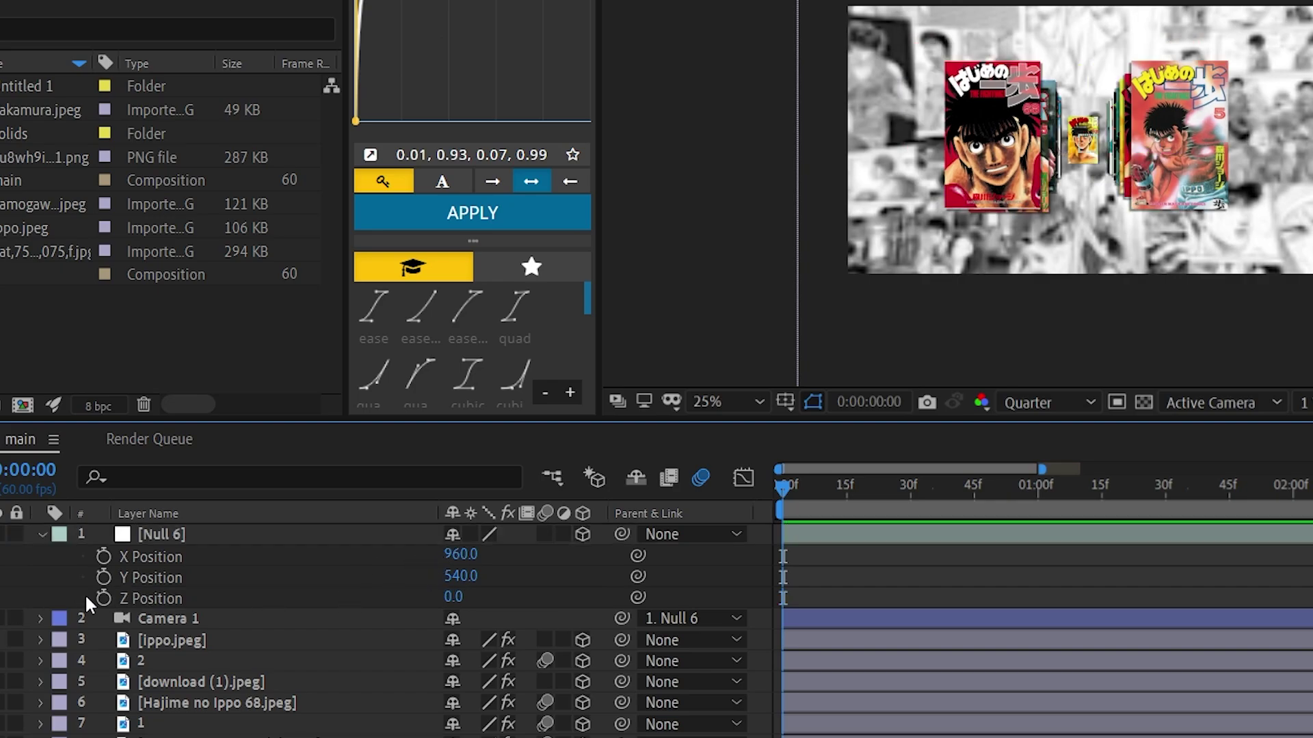
pyautogui.click(102, 599)
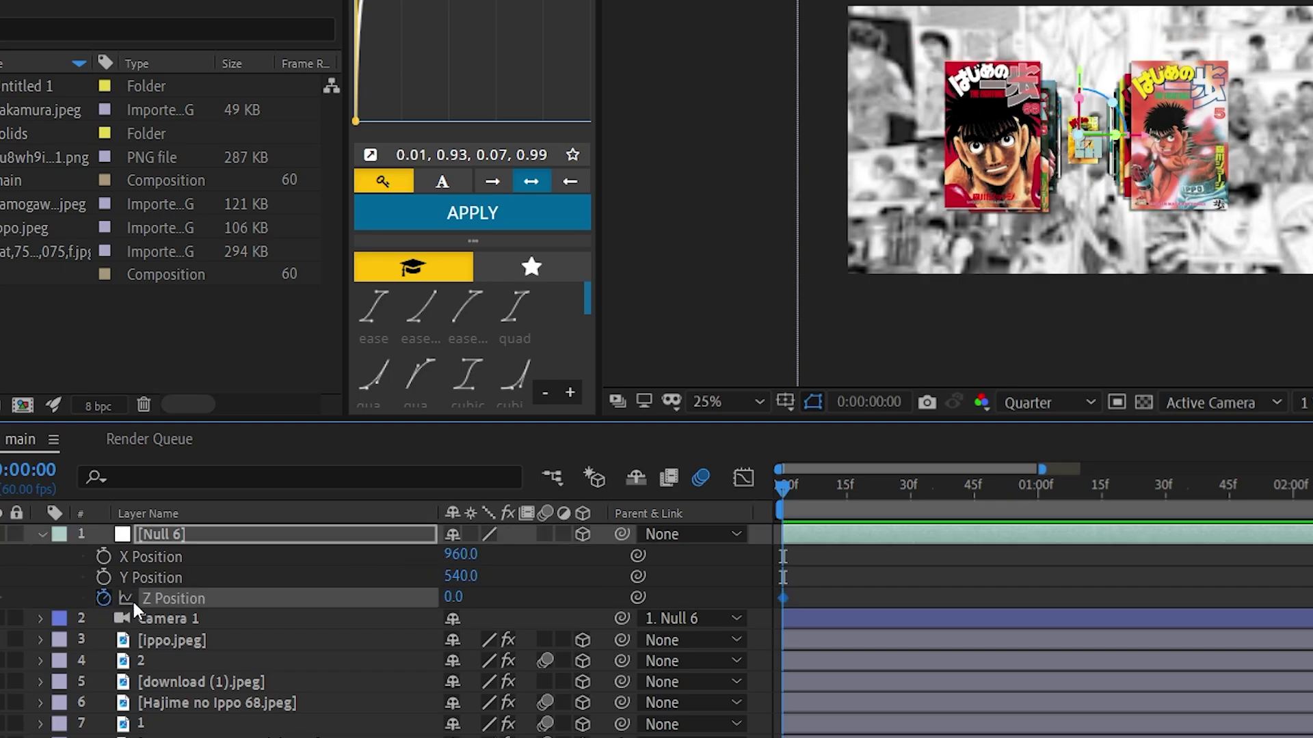
# Set a Z Rotation keyframe of -6° on the null at the first frame
pyautogui.press('r')
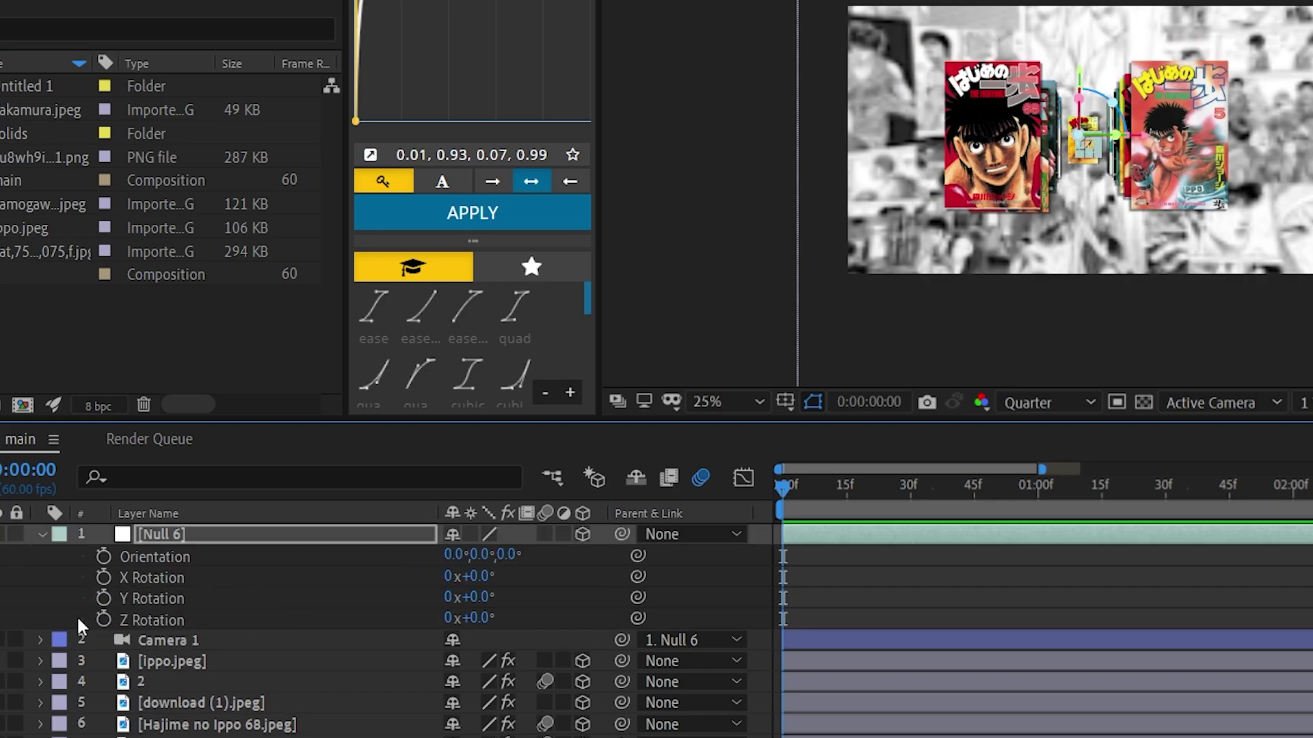
pyautogui.moveTo(484, 618); pyautogui.dragTo(532, 618)
pyautogui.hotkey('ctrl', 'z')
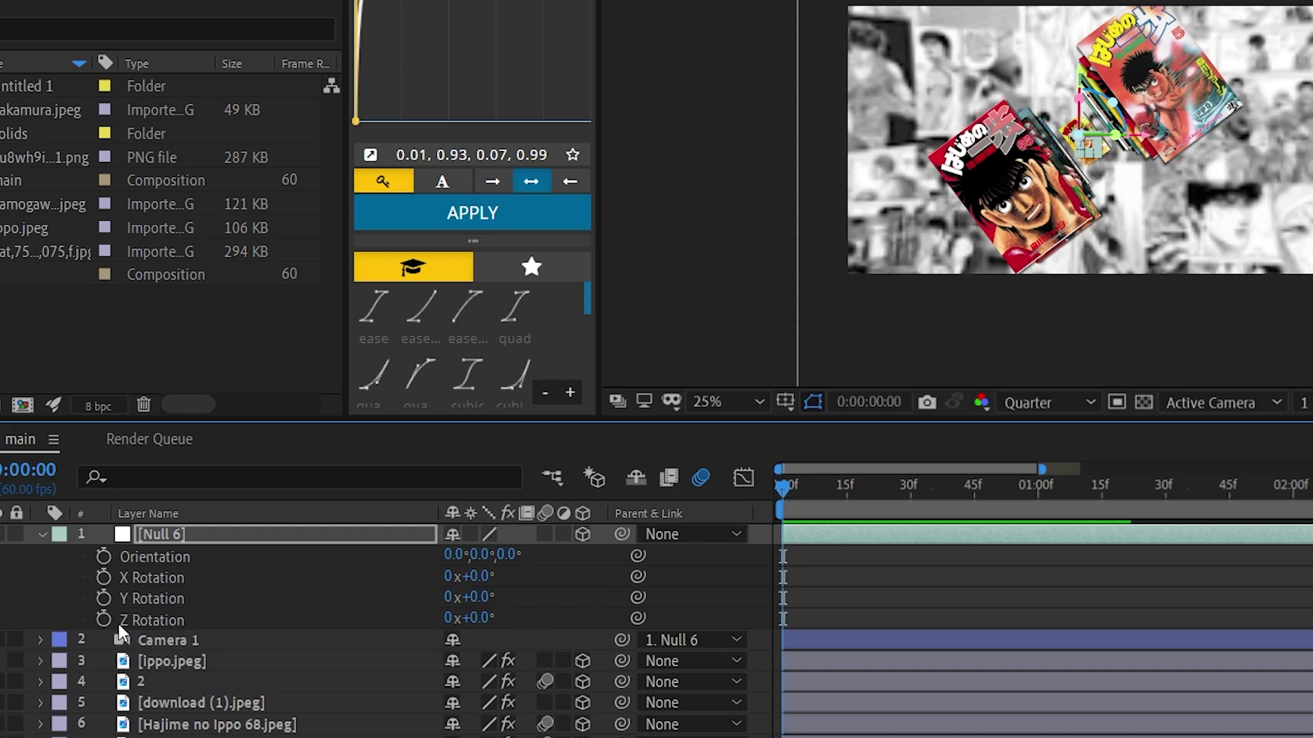
pyautogui.click(103, 620)
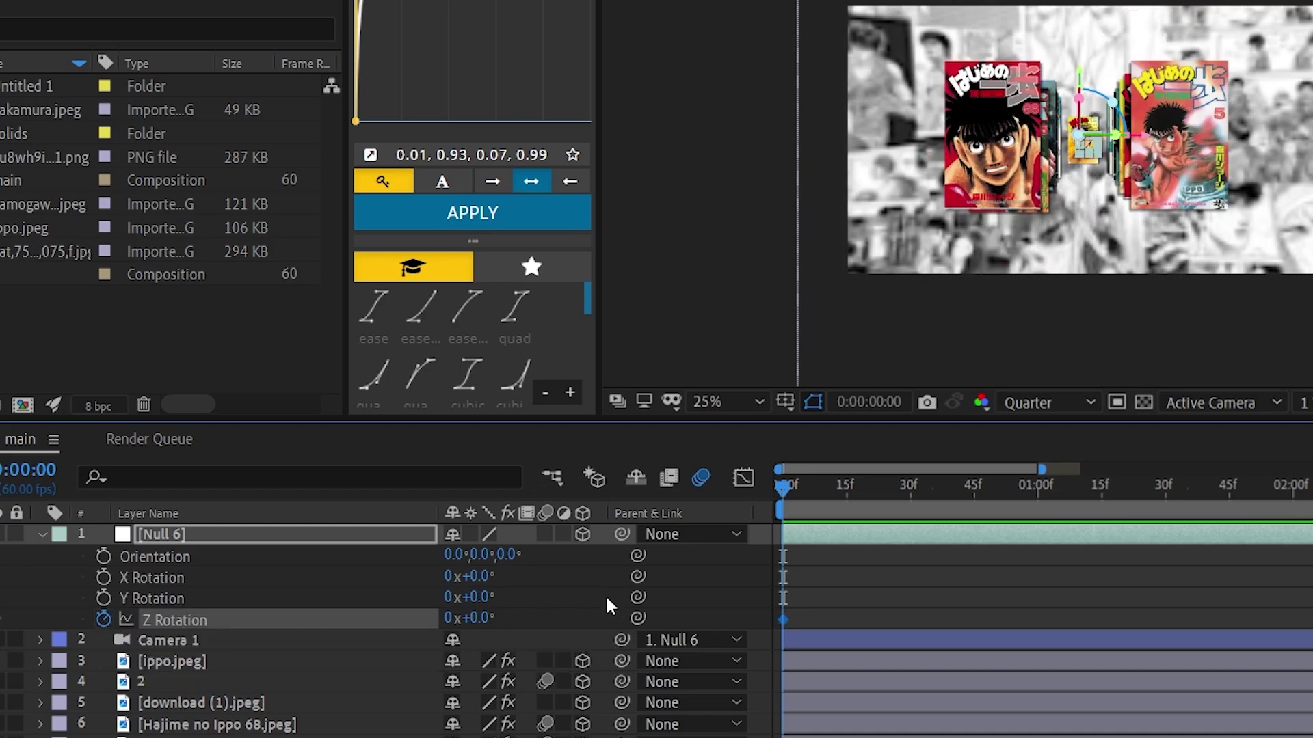
pyautogui.moveTo(477, 620); pyautogui.dragTo(486, 636)
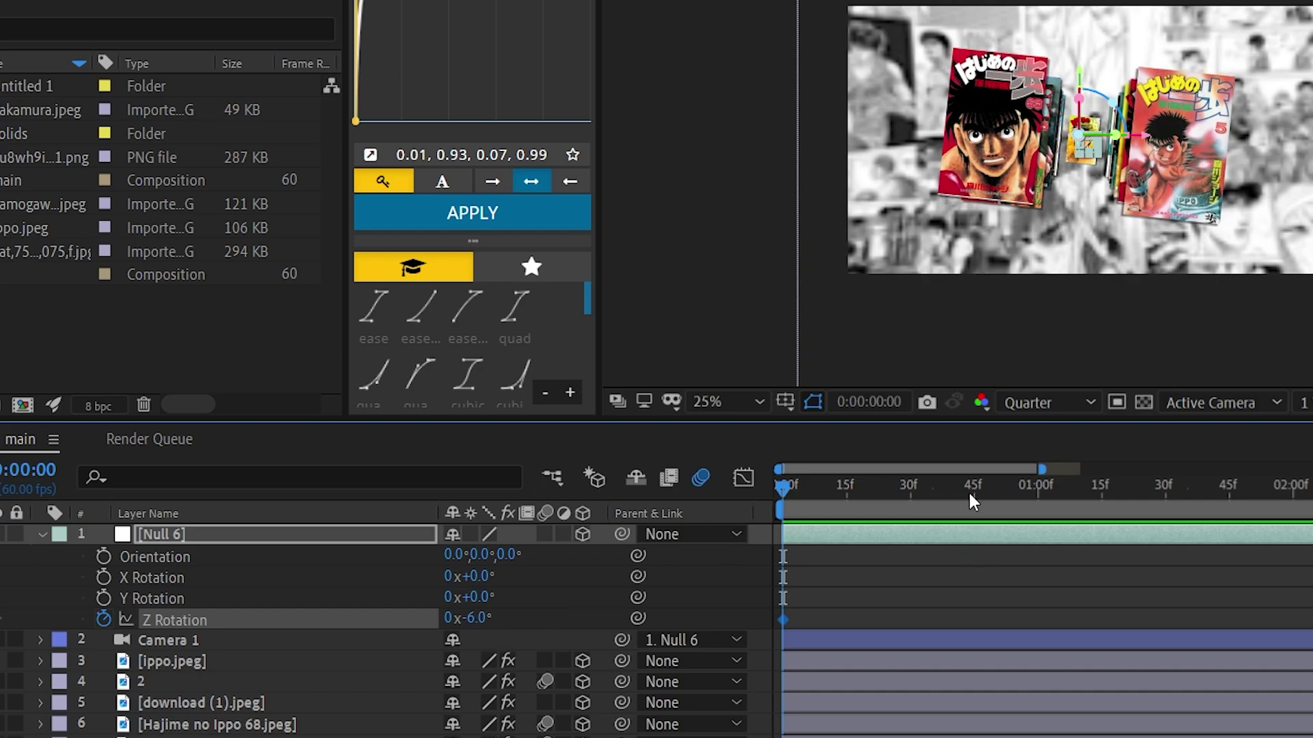
# Set a Z Rotation keyframe of 0° on the null at 0:00:01:38
pyautogui.moveTo(800, 500); pyautogui.dragTo(1202, 541)
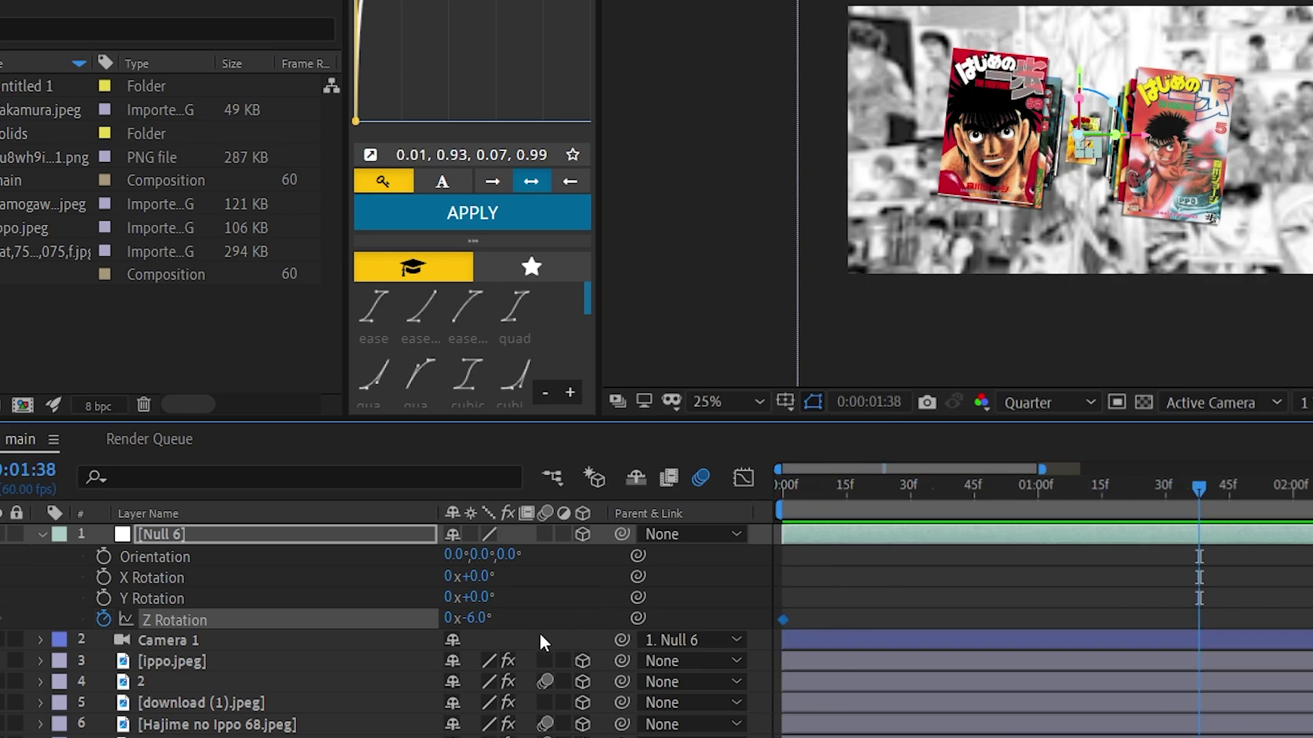
pyautogui.click(472, 618)
pyautogui.write('0')
pyautogui.press('Return')
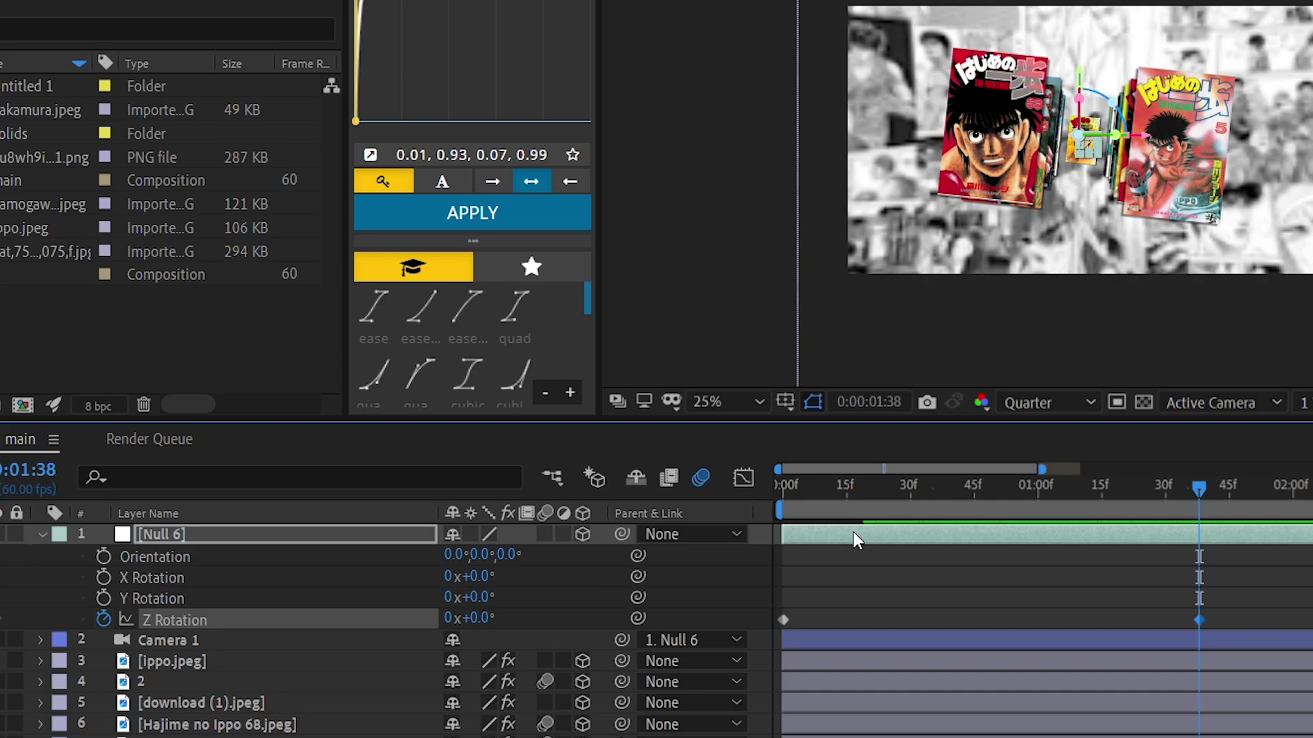
# Show the null's keyframed properties and set a Z Position keyframe of 4127 at 0:00:01:38
pyautogui.press('u')
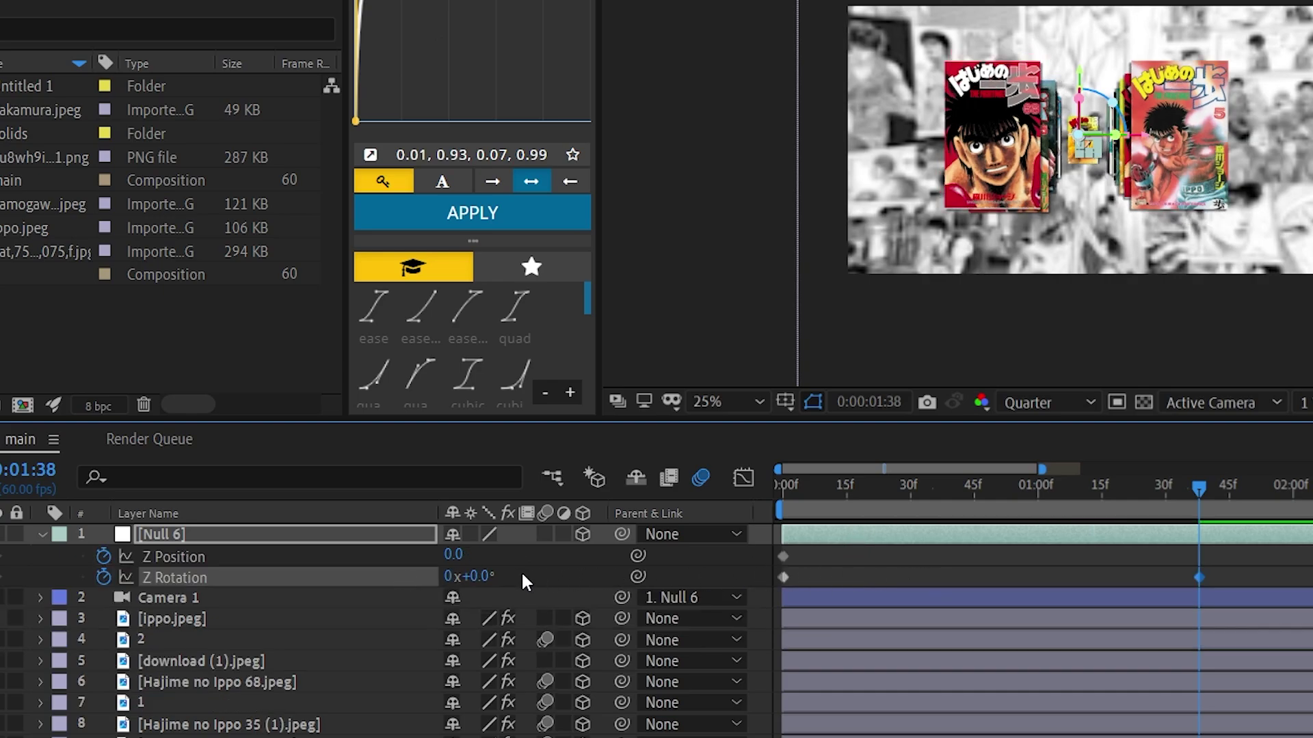
pyautogui.click(453, 555)
pyautogui.write('1115')
pyautogui.press('Return')
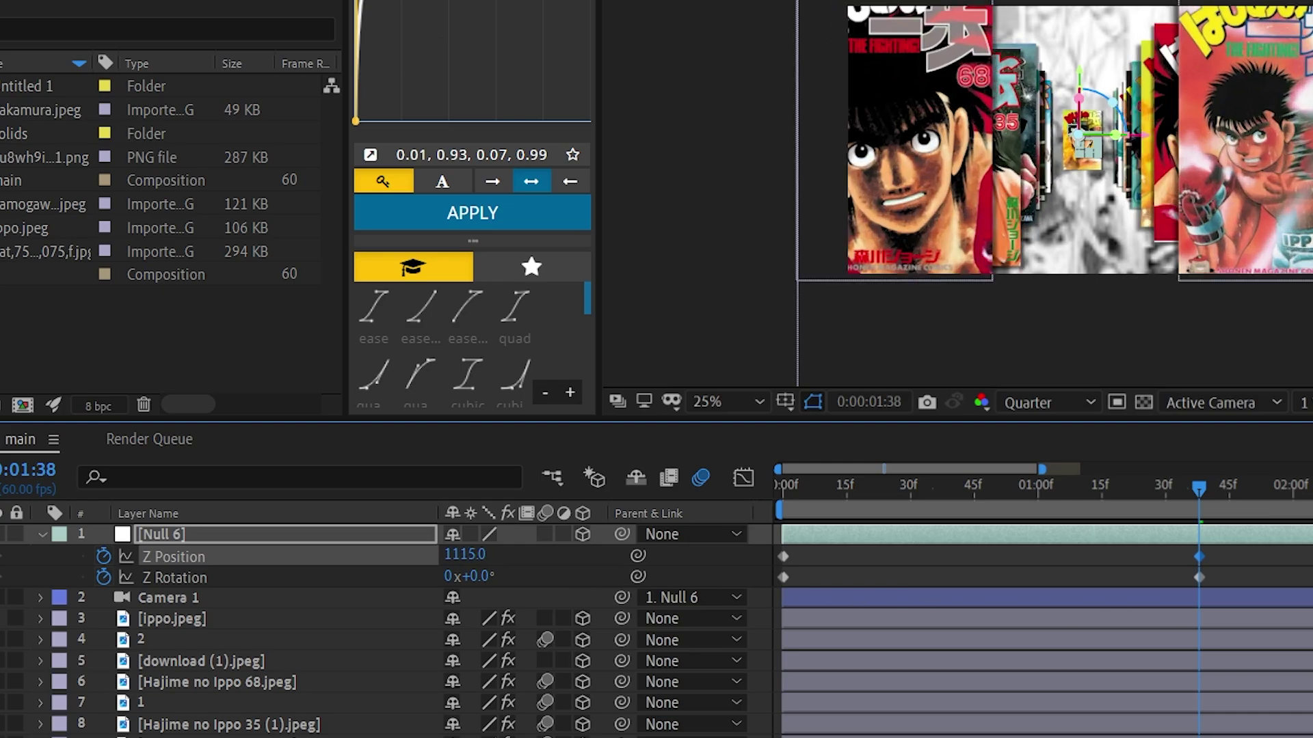
pyautogui.moveTo(478, 567); pyautogui.dragTo(746, 613)
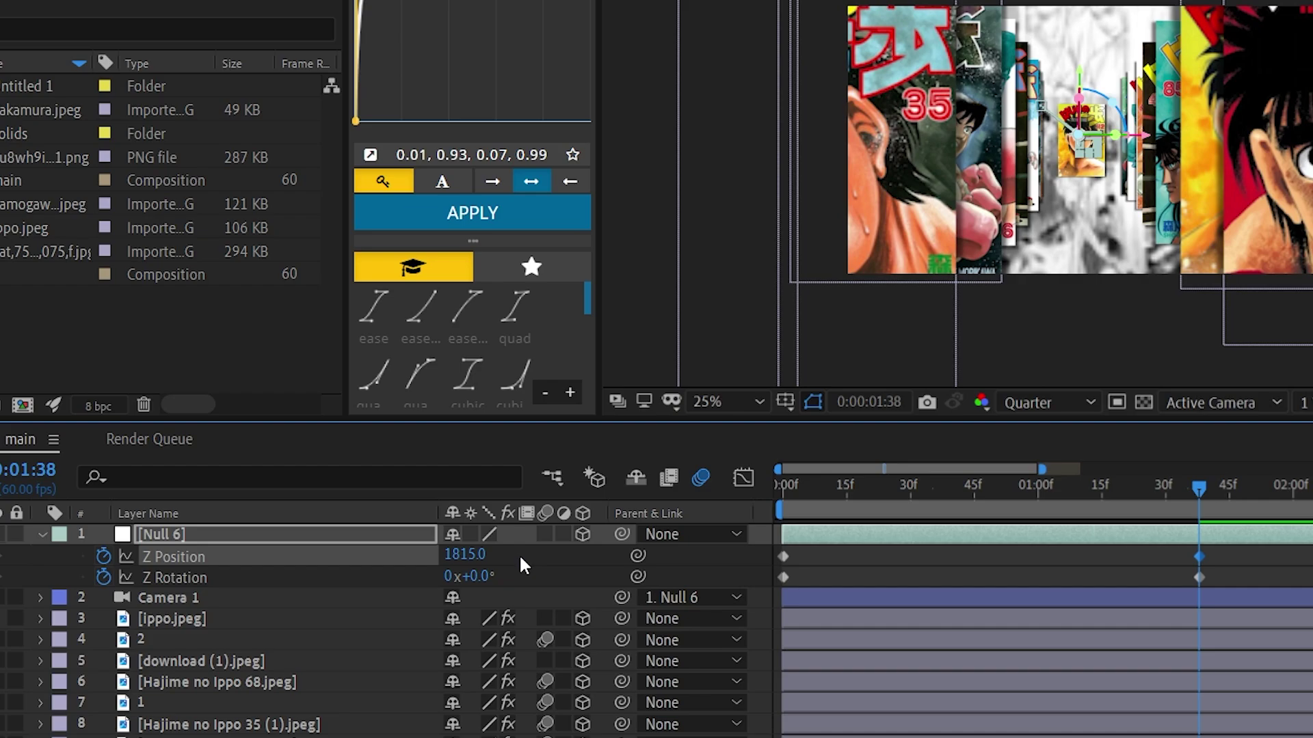
pyautogui.moveTo(478, 556); pyautogui.dragTo(889, 563)
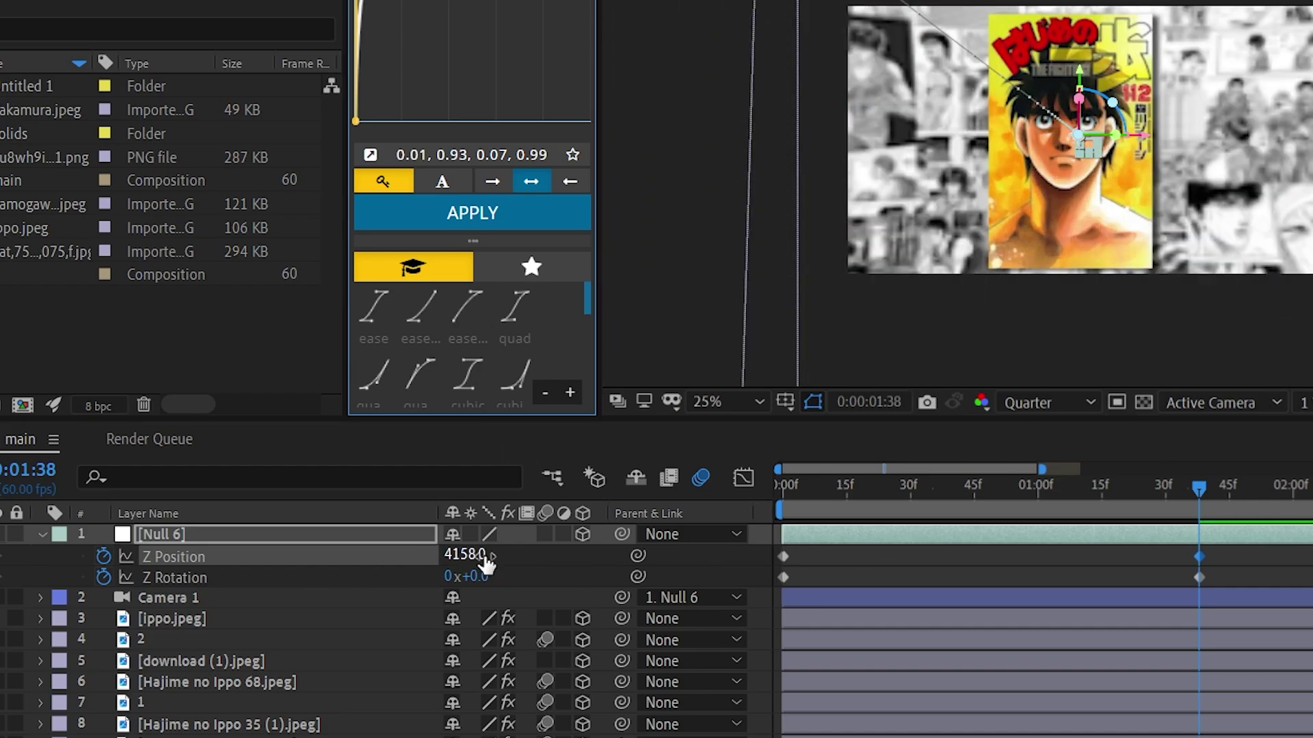
pyautogui.moveTo(485, 564); pyautogui.dragTo(545, 656)
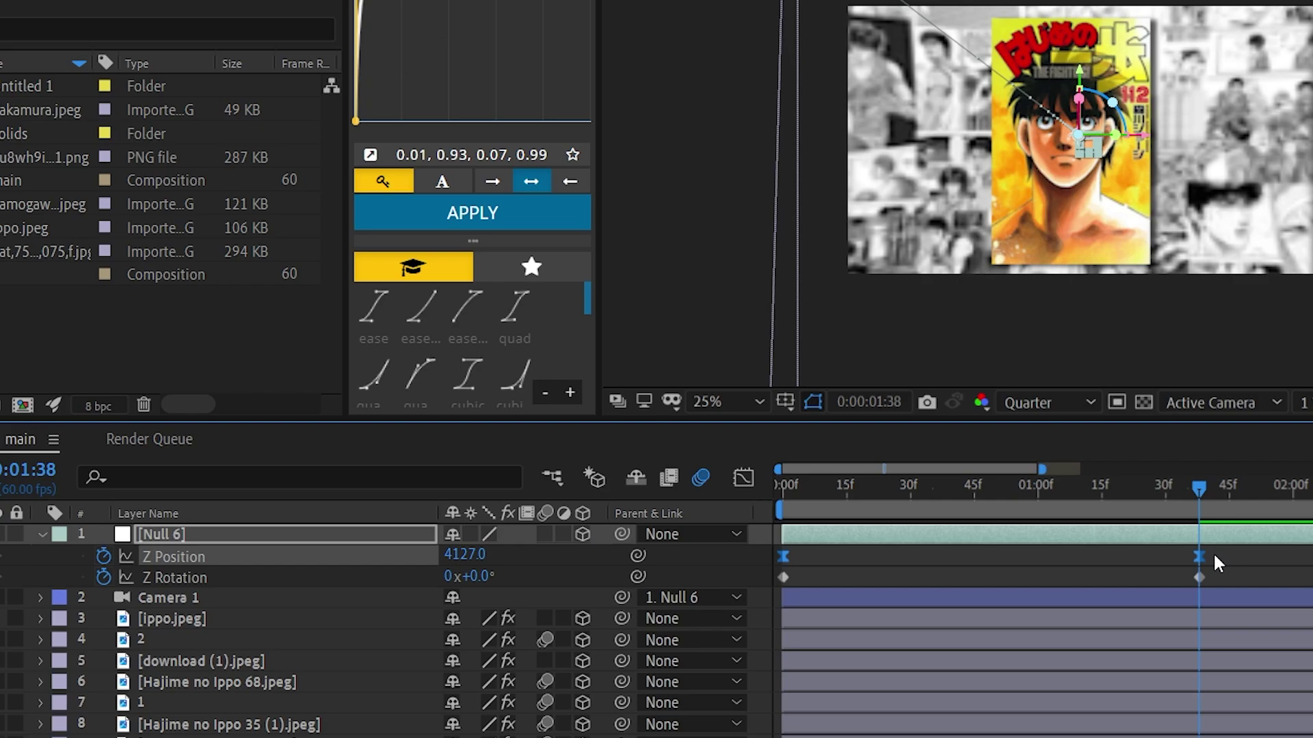
# Ease the null's Z Position keyframes and shape their speed graph to peak early and slow down gradually toward the last keyframe
pyautogui.click(742, 478)
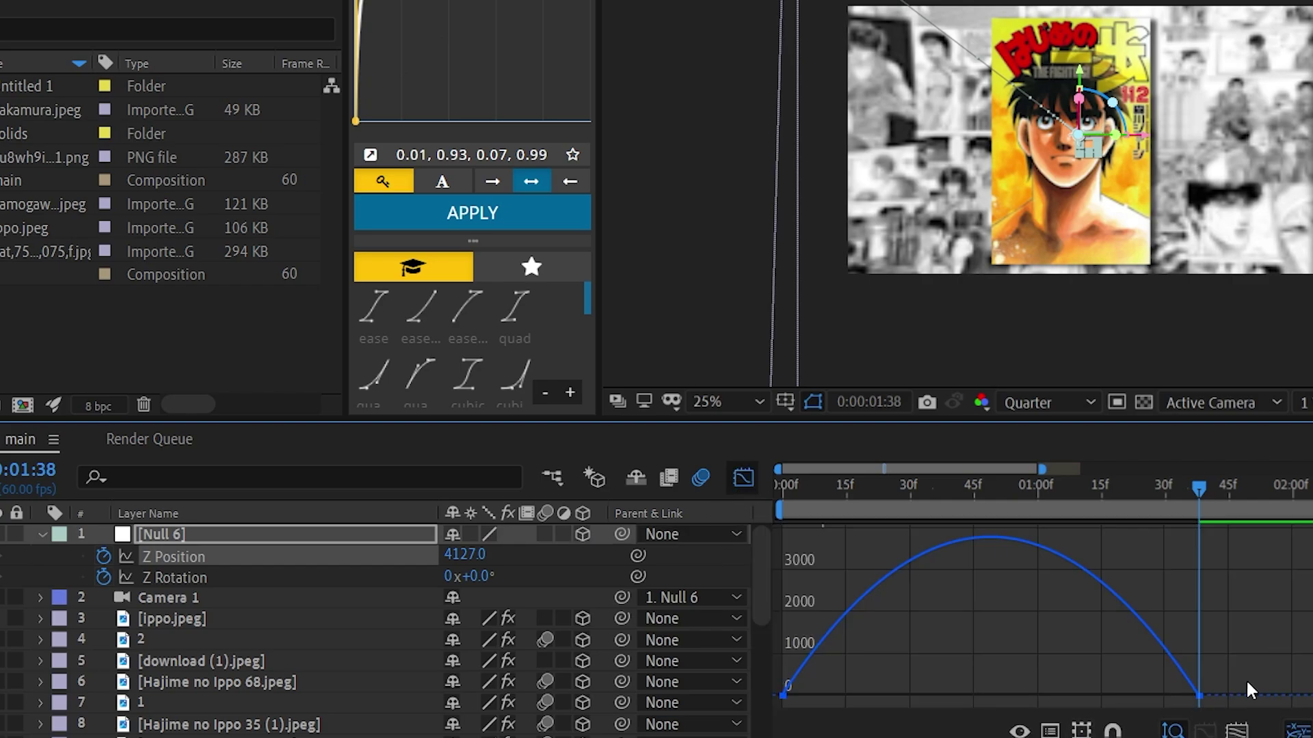
pyautogui.moveTo(1258, 626); pyautogui.dragTo(997, 695)
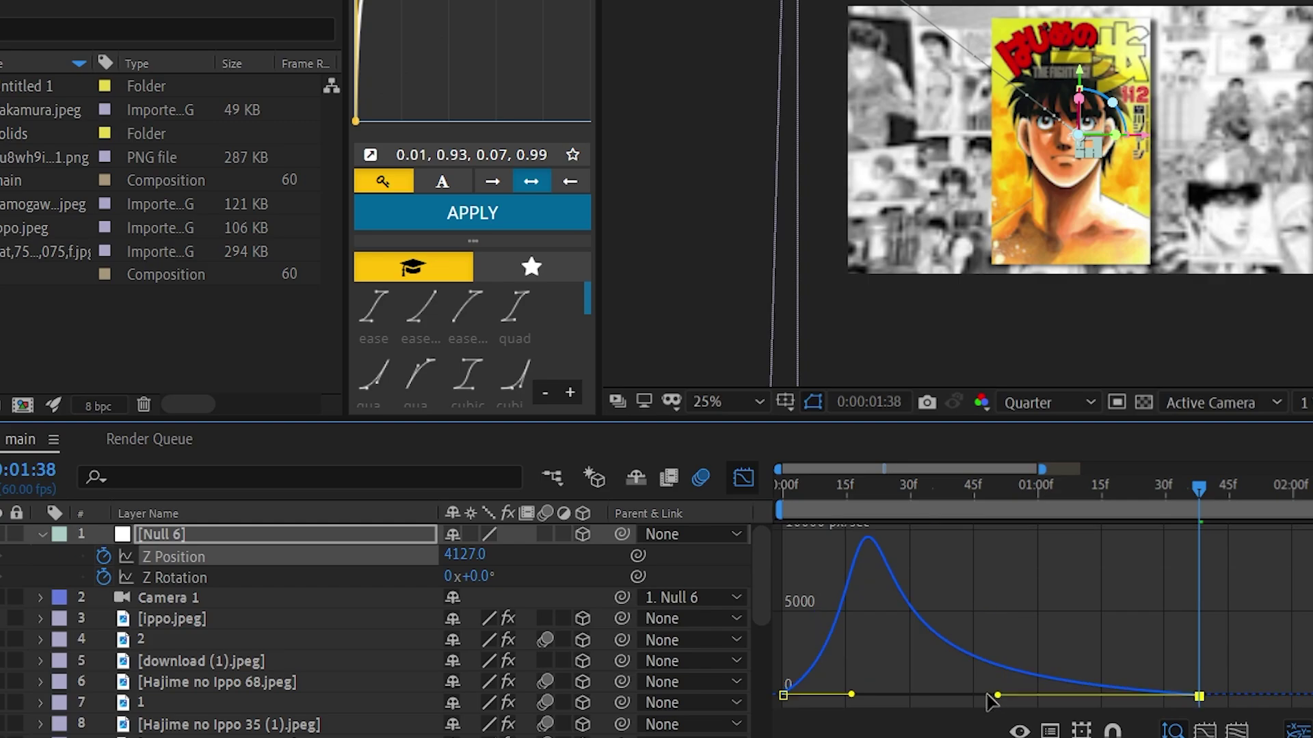
pyautogui.moveTo(858, 698); pyautogui.dragTo(901, 701)
pyautogui.hotkey('shift', 'F3')
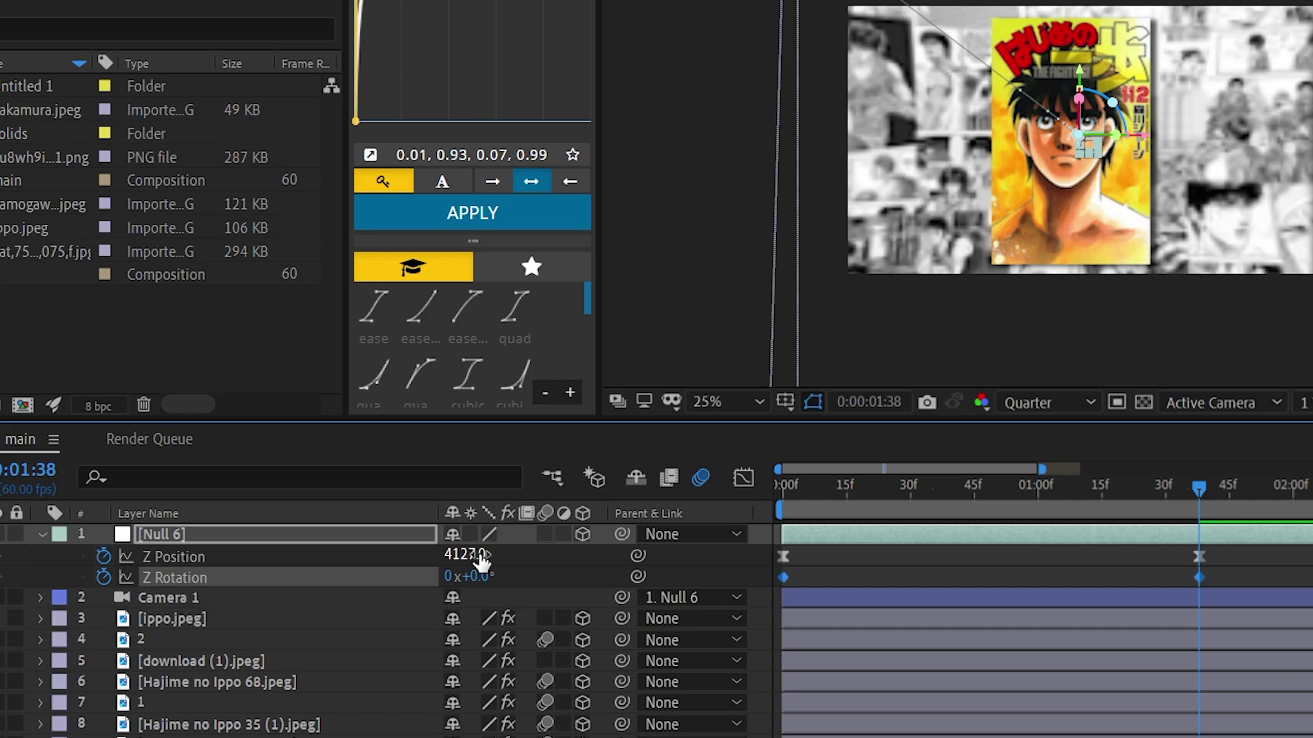
# Ease the null's Z Rotation keyframes and extend the last keyframe's influence in the speed graph for a gradual slowdown
pyautogui.click(992, 479)
pyautogui.click(743, 478)
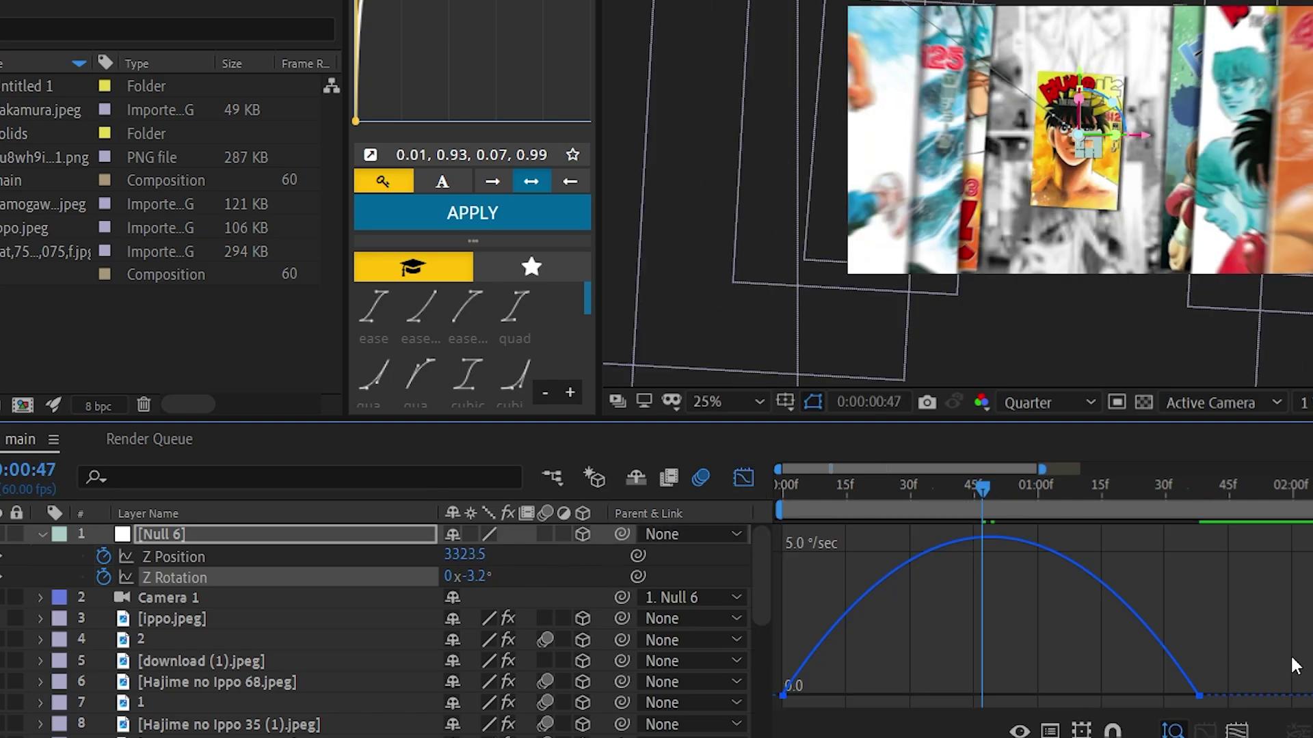
pyautogui.moveTo(1295, 666); pyautogui.dragTo(932, 712)
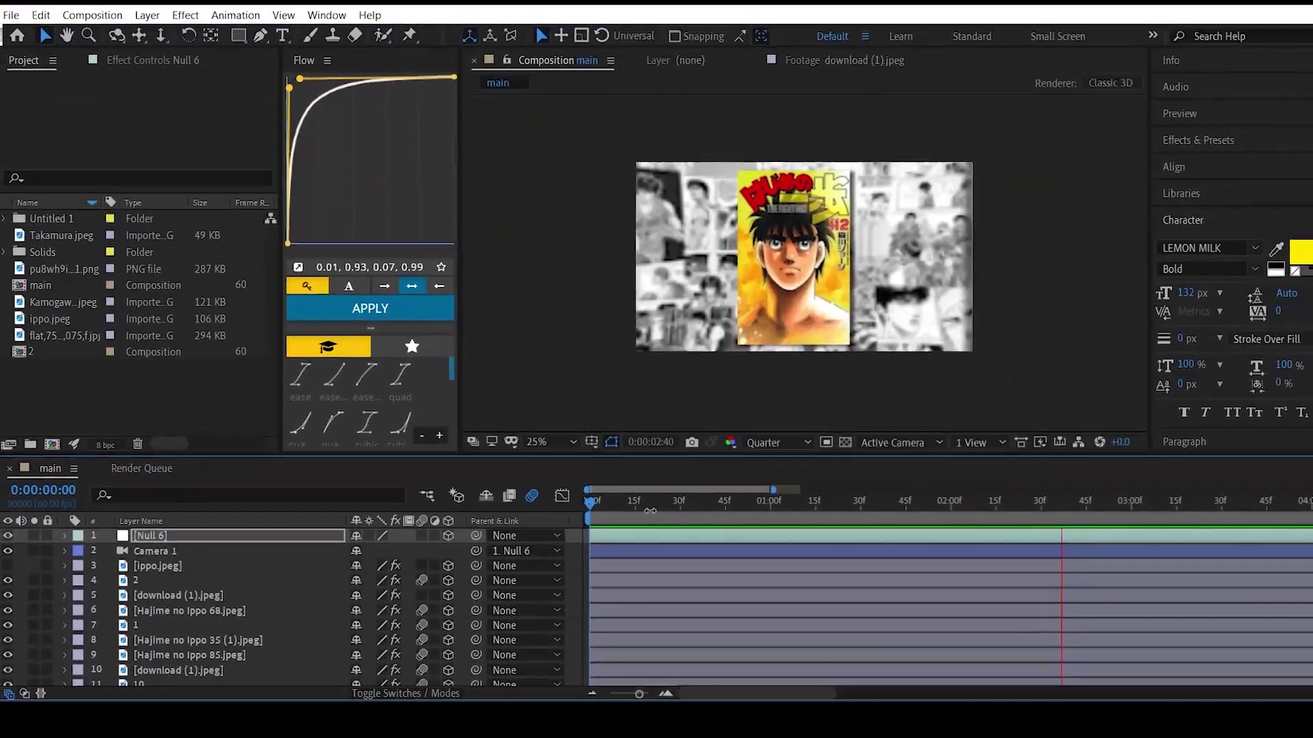
# Preview the eased camera move from the first frame
pyautogui.press('space')
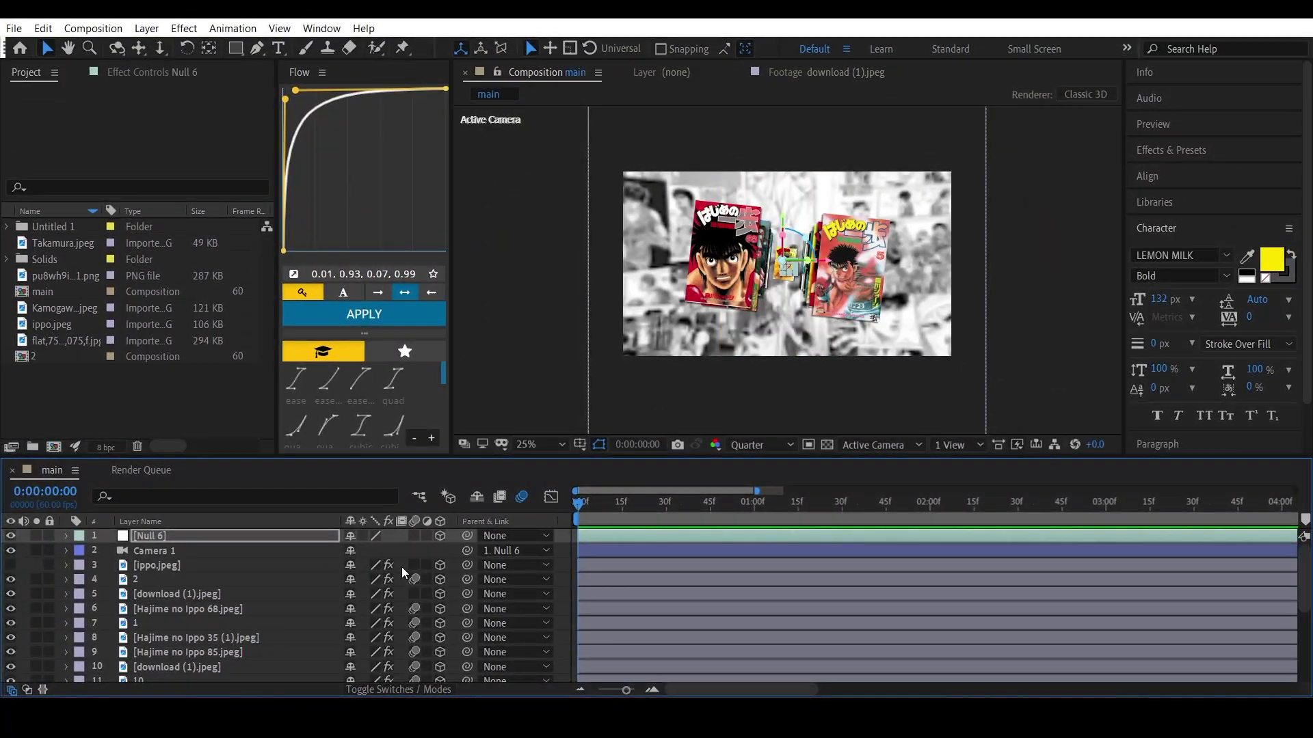
pyautogui.press('space')
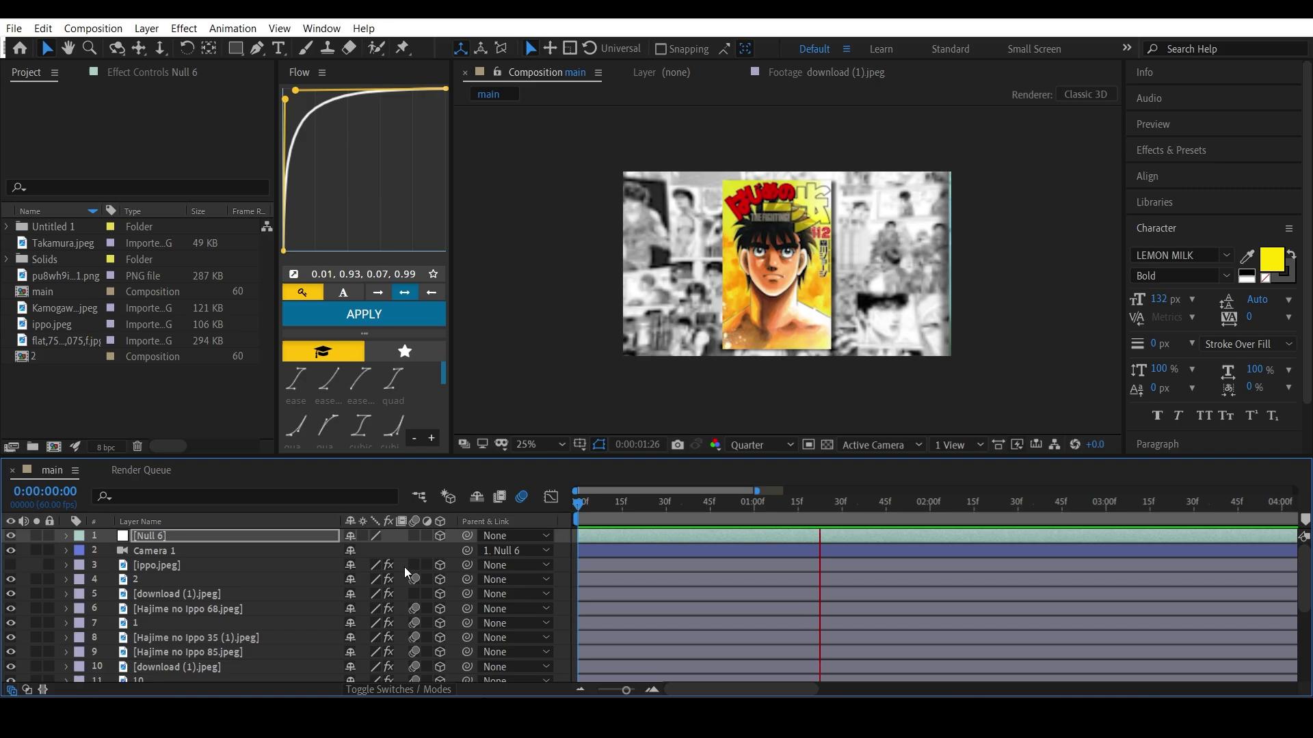
pyautogui.press('space')
# Move the null's last Z Position and Z Rotation keyframes to about 0:00:03:12 and preview the slower move
pyautogui.press('u')
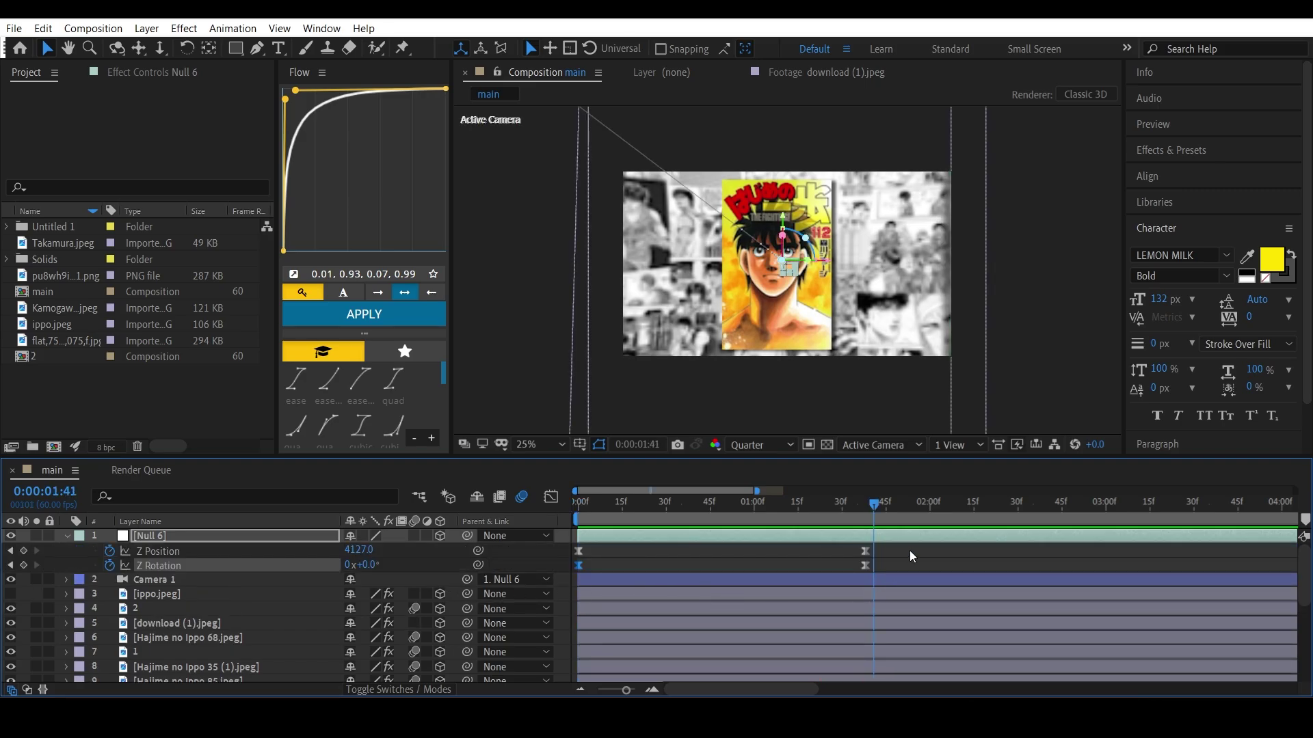
pyautogui.moveTo(901, 540); pyautogui.dragTo(1061, 570)
pyautogui.moveTo(1073, 561); pyautogui.dragTo(1140, 560)
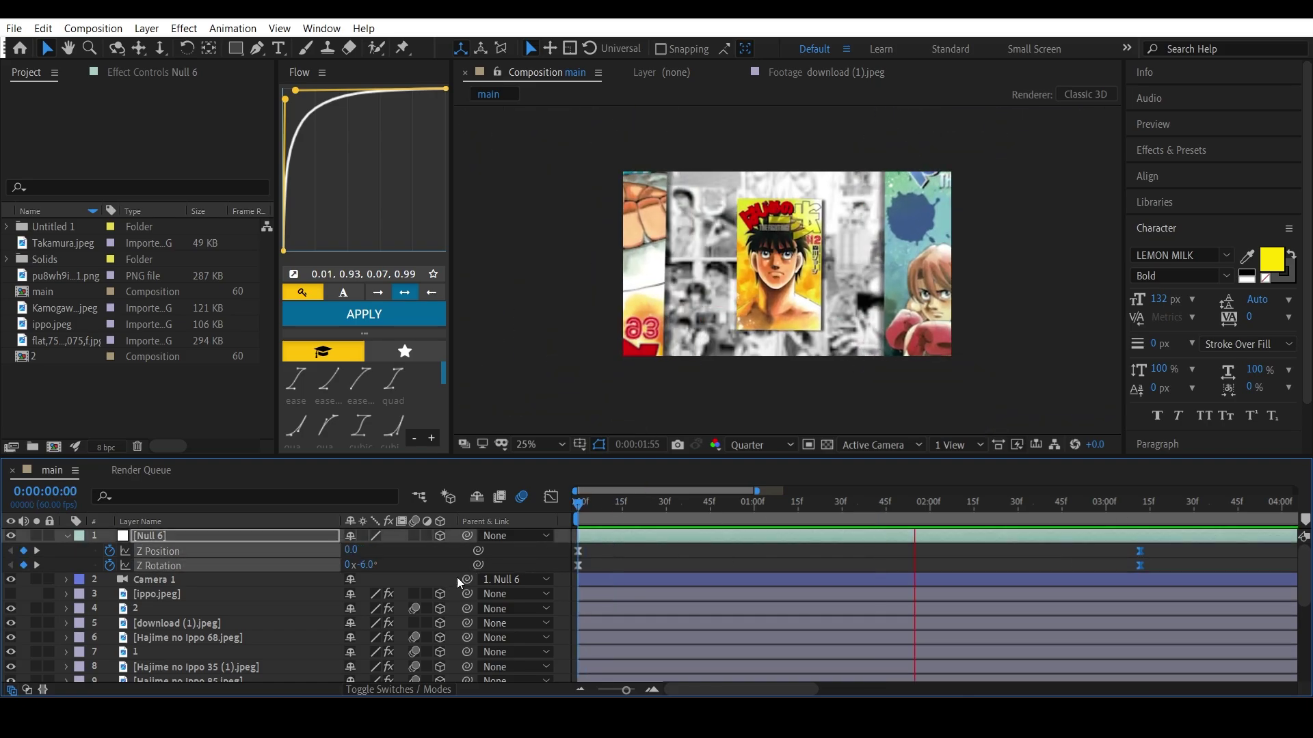
pyautogui.press('space')
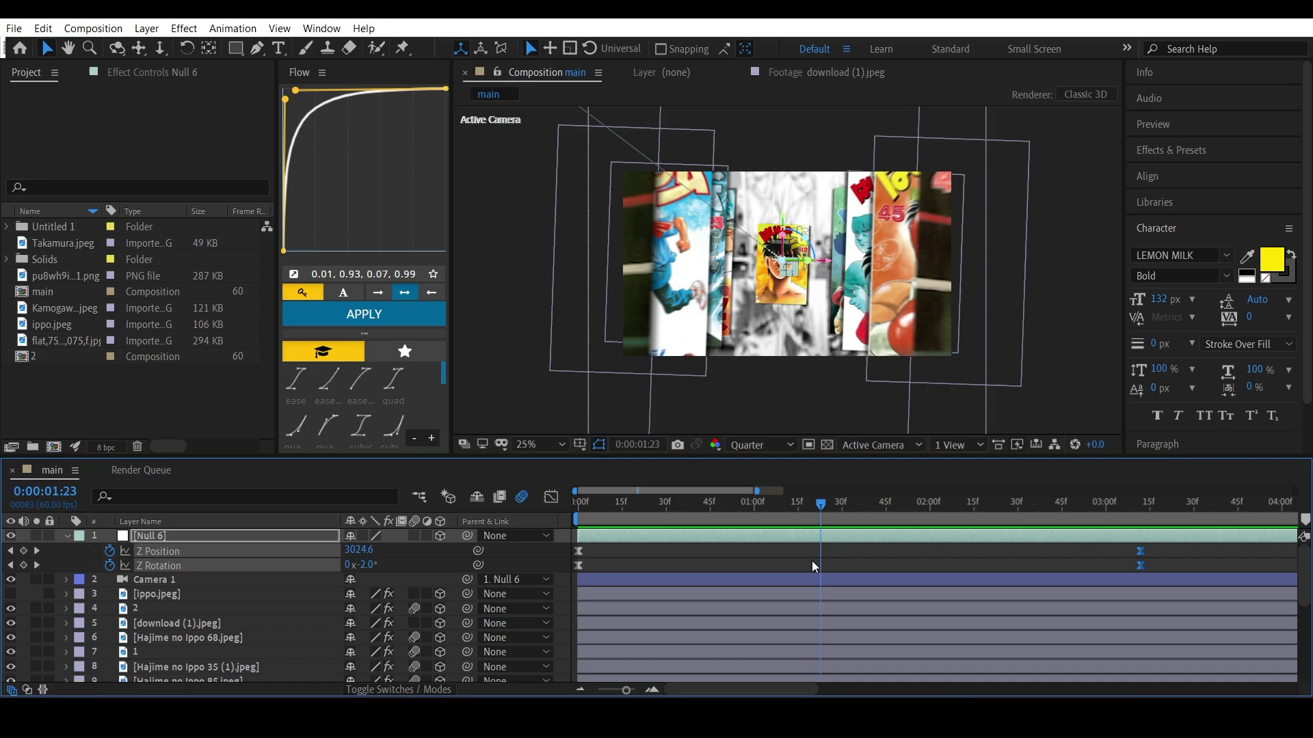
pyautogui.click(752, 624)
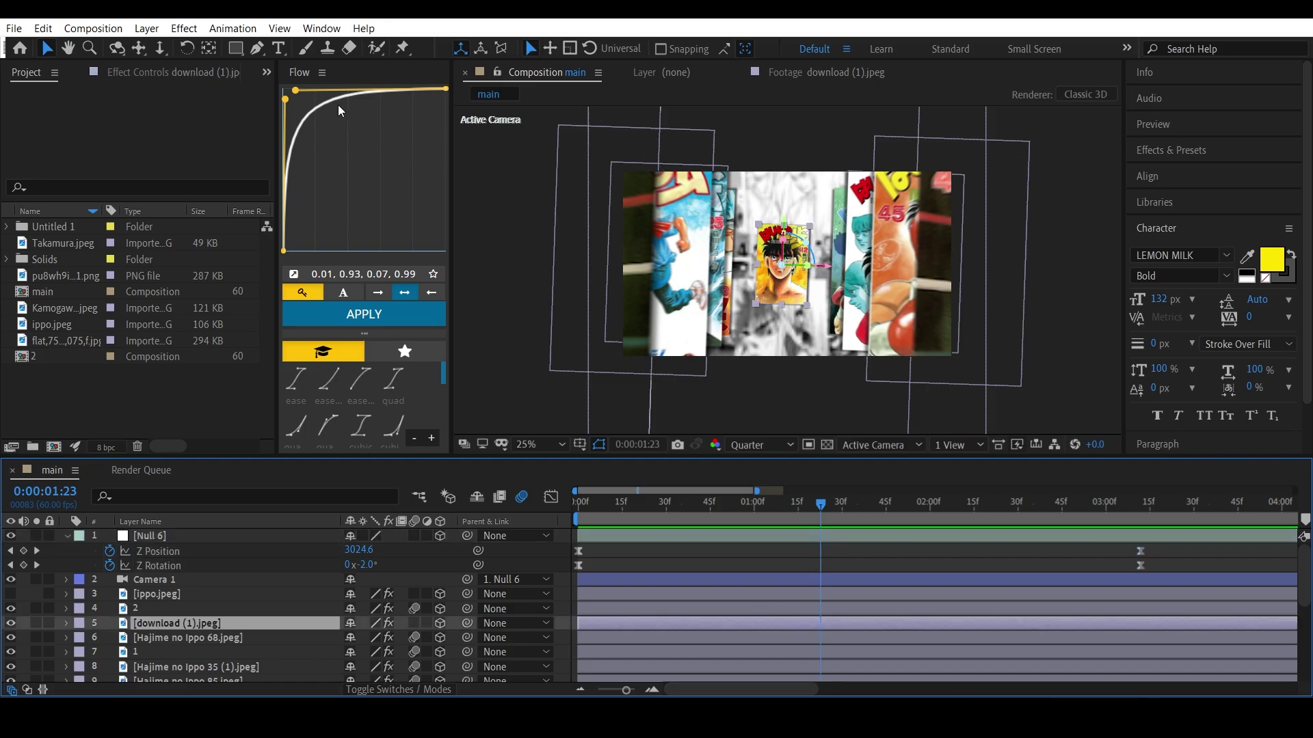
pyautogui.click(193, 76)
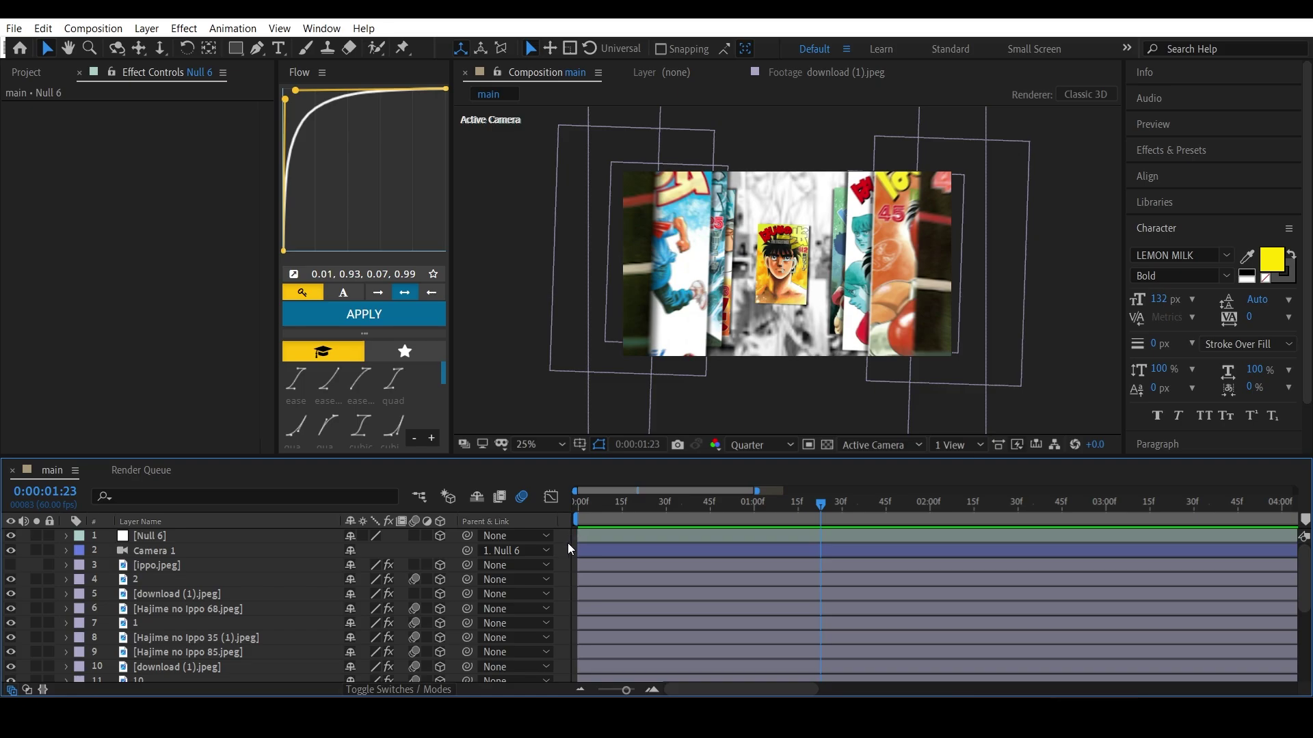
pyautogui.rightClick(568, 543)
pyautogui.moveTo(630, 356)
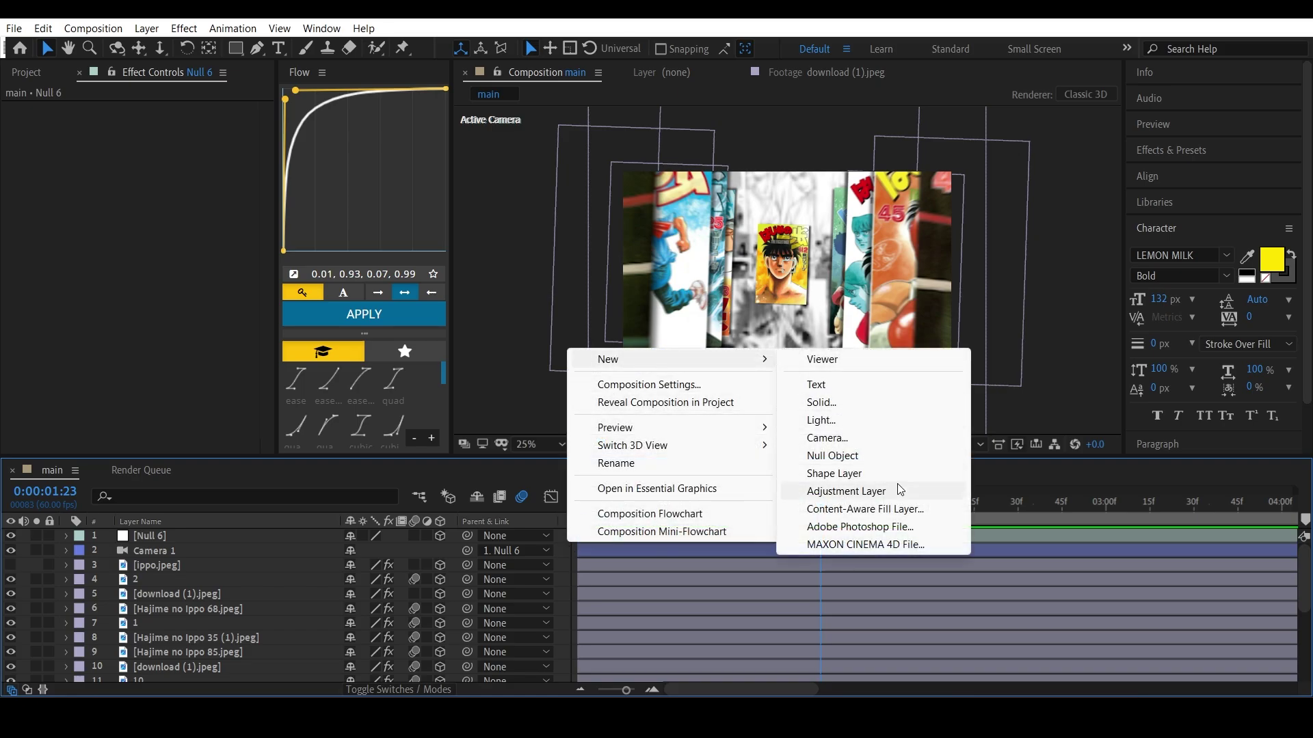
pyautogui.click(869, 508)
pyautogui.click(870, 508)
# Add an adjustment layer at the top of the main composition and apply the Optics Compensation effect to it
pyautogui.rightClick(558, 543)
pyautogui.moveTo(586, 355)
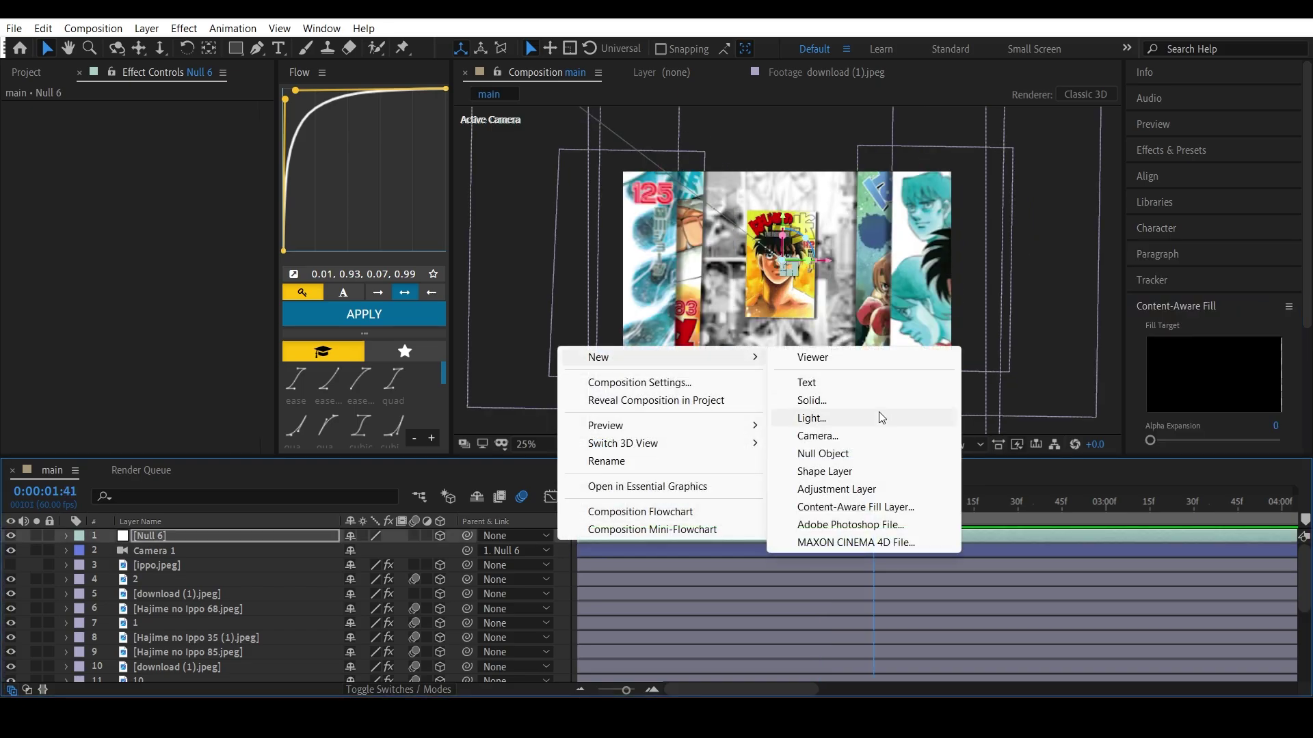
pyautogui.click(854, 488)
pyautogui.hotkey('ctrl', 'space')
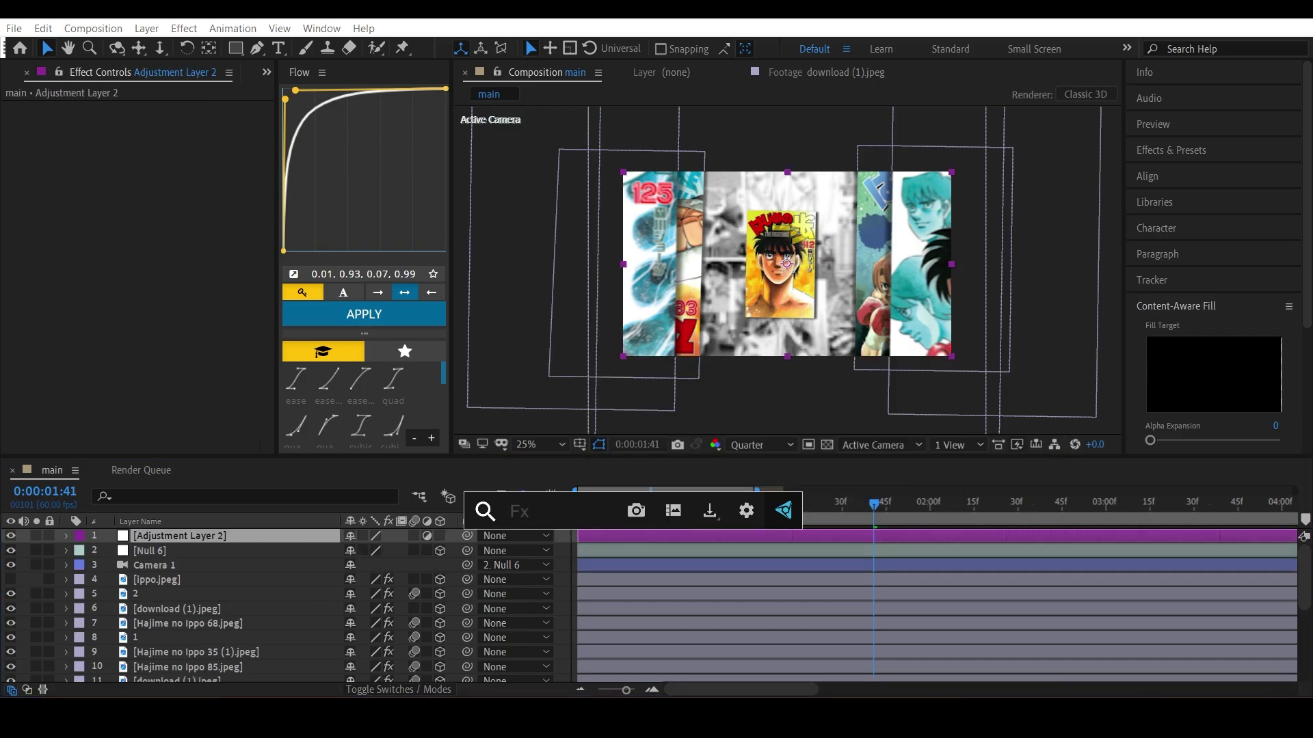
pyautogui.write('opti')
pyautogui.press('Return')
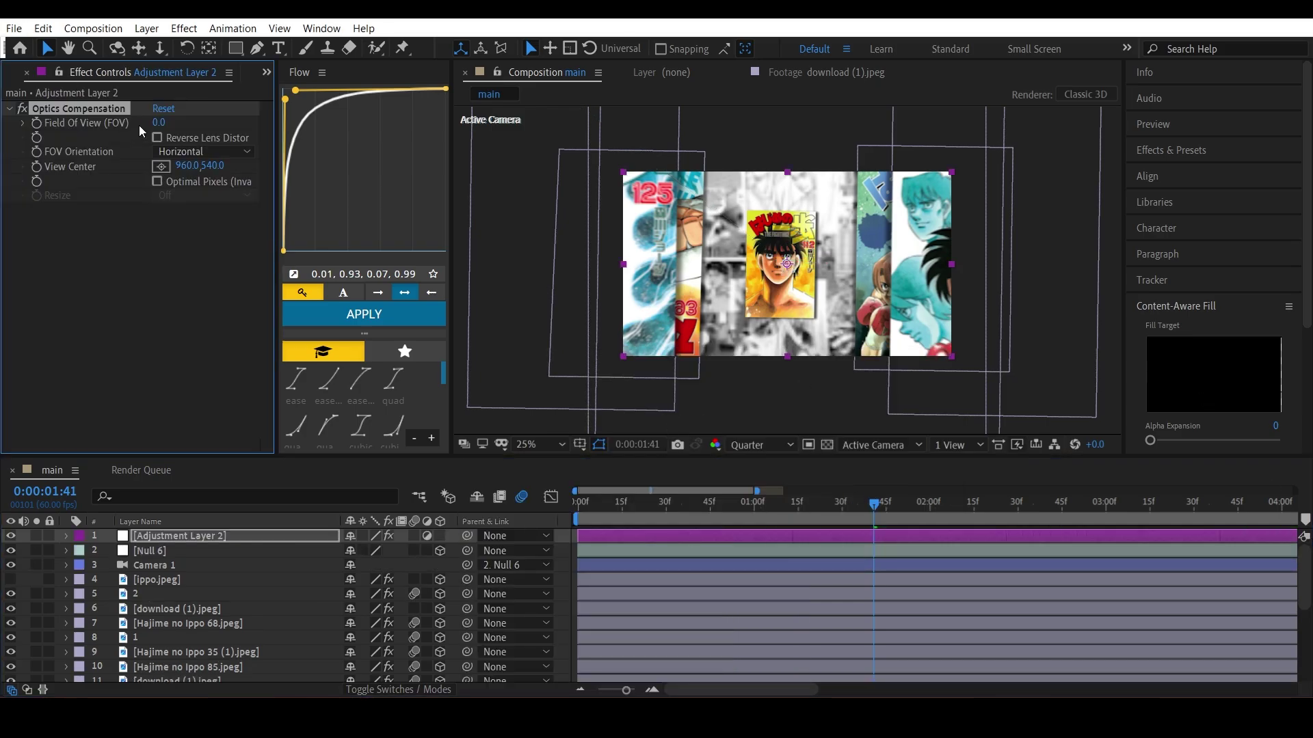
# Set the Optics Compensation Field Of View to 65 and turn on Reverse Lens Distortion
pyautogui.click(160, 123)
pyautogui.write('65')
pyautogui.click(186, 400)
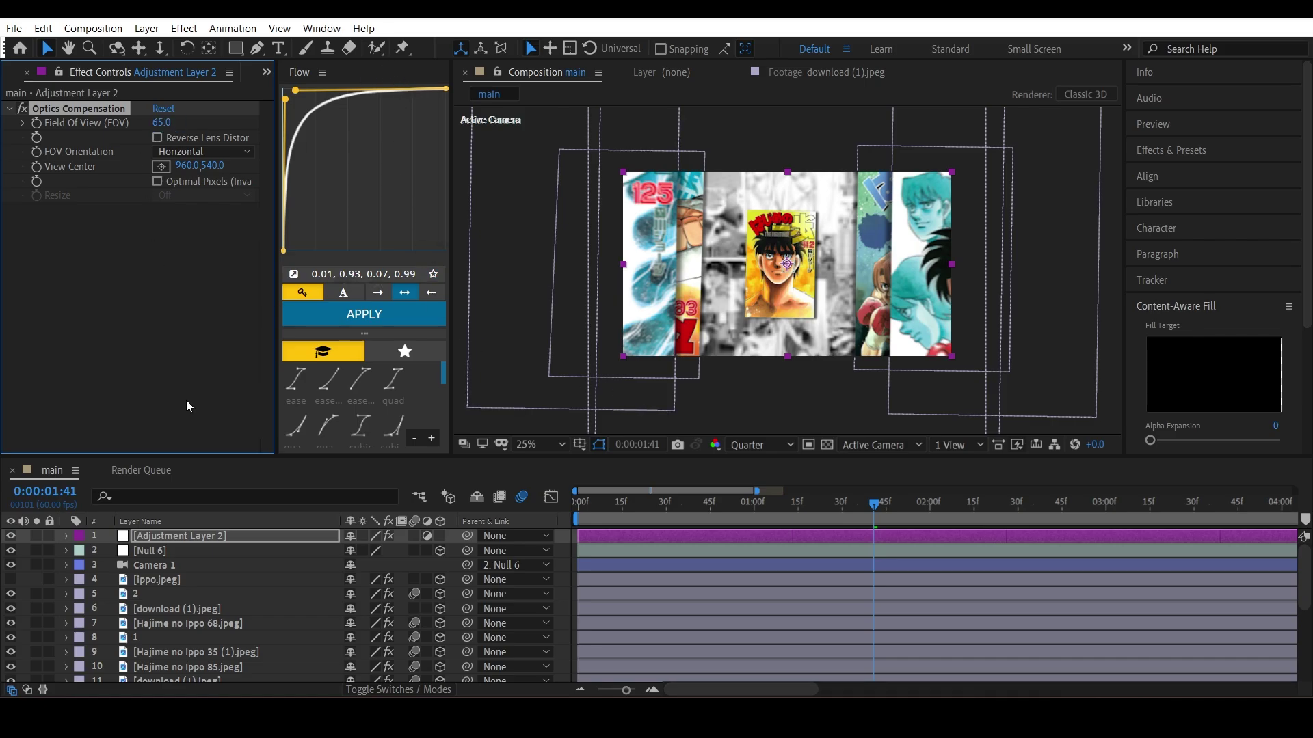
pyautogui.click(158, 139)
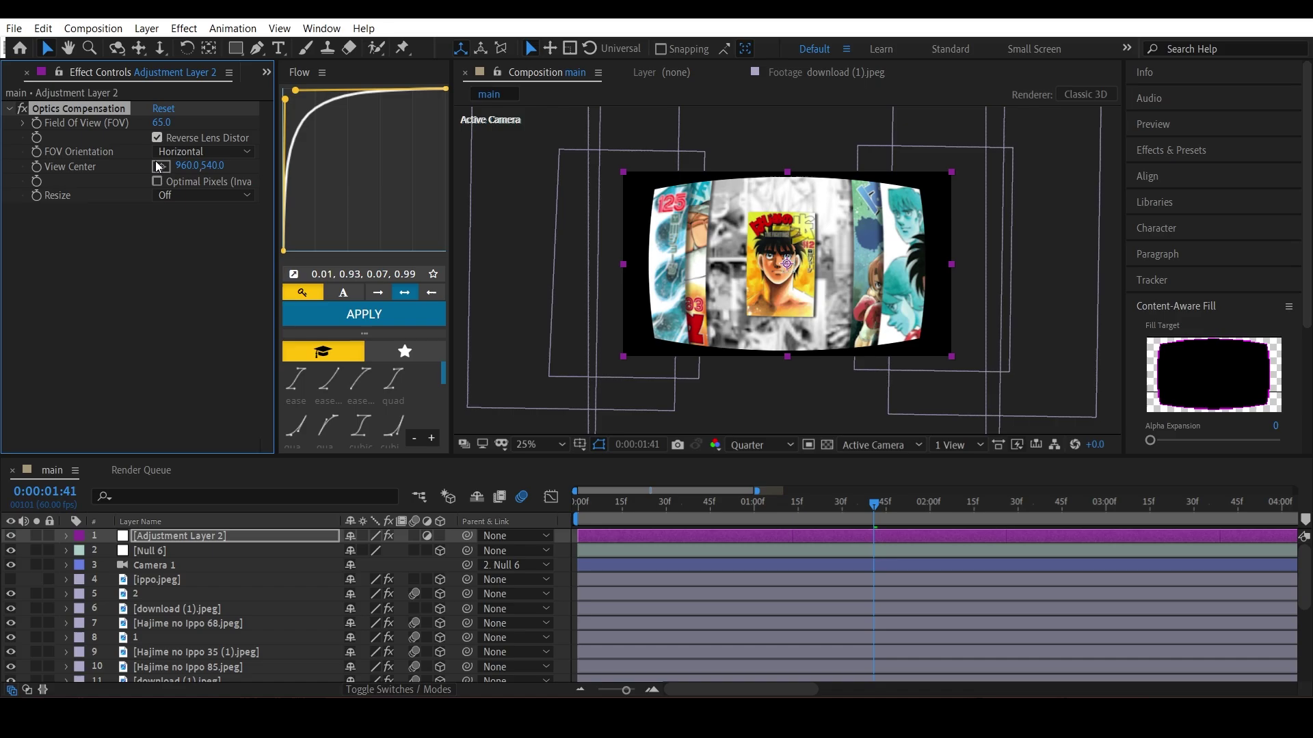
# Preview the camera move with the lens distortion from the first frame and return to the start
pyautogui.moveTo(651, 507); pyautogui.dragTo(457, 566)
pyautogui.press('space')
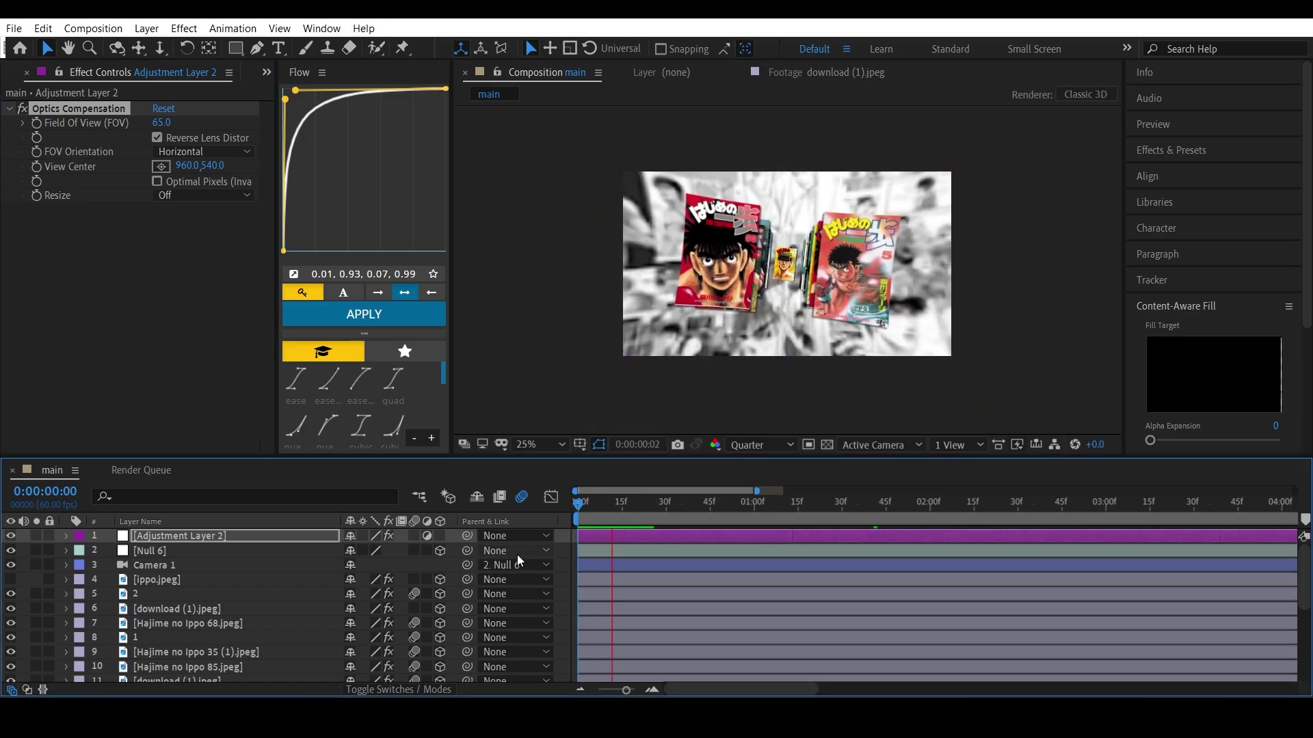
pyautogui.press('space')
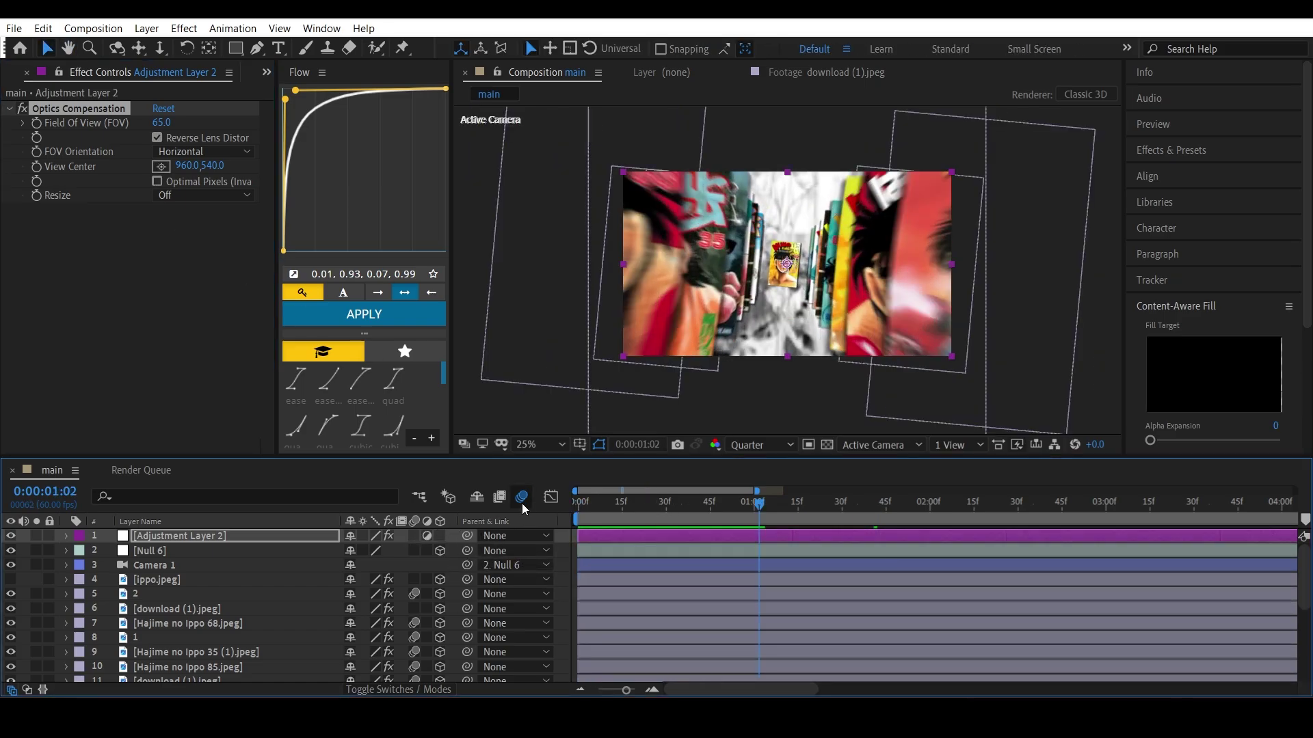
pyautogui.click(525, 498)
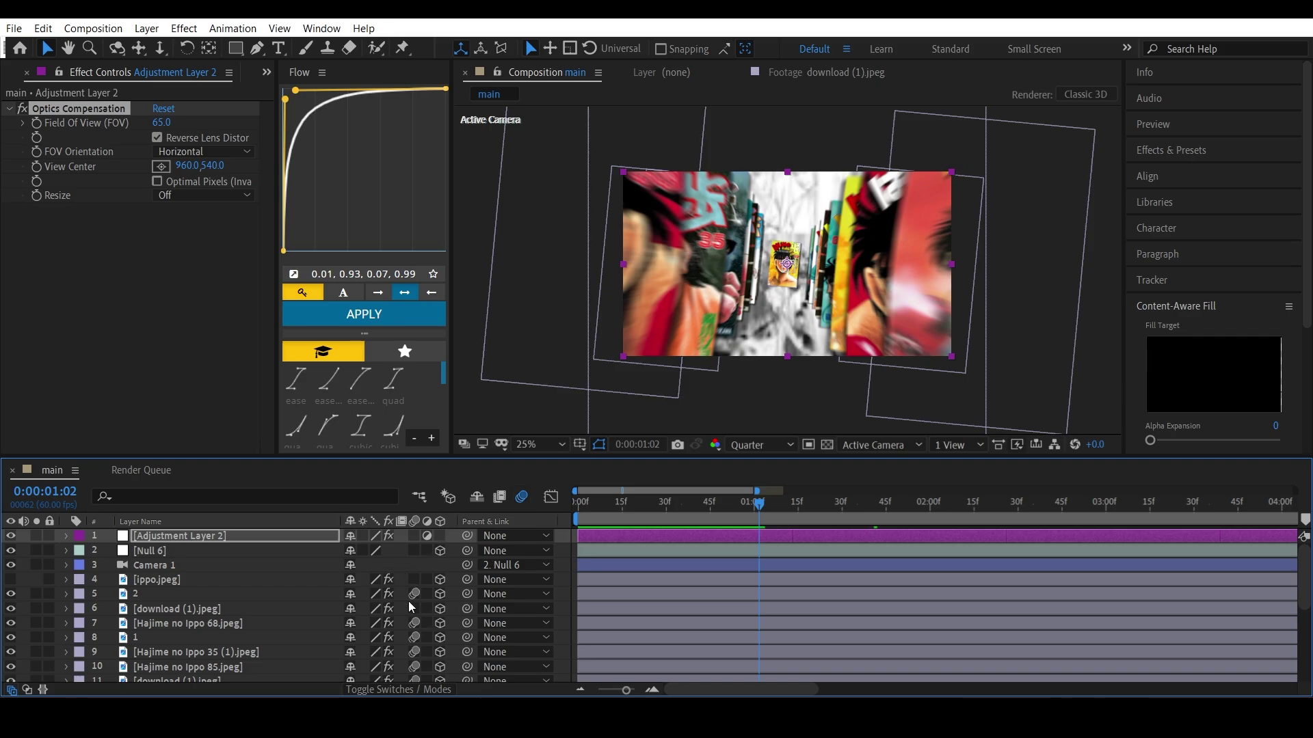
pyautogui.moveTo(733, 505); pyautogui.dragTo(393, 592)
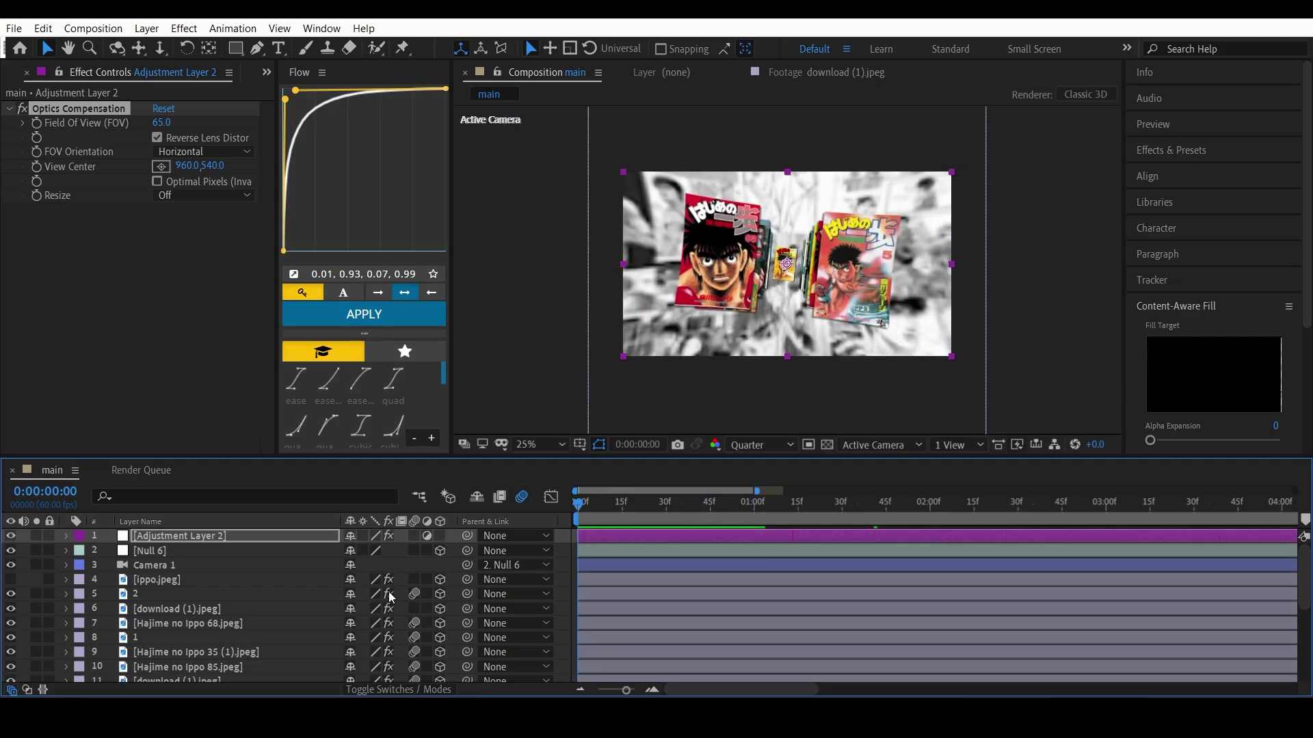